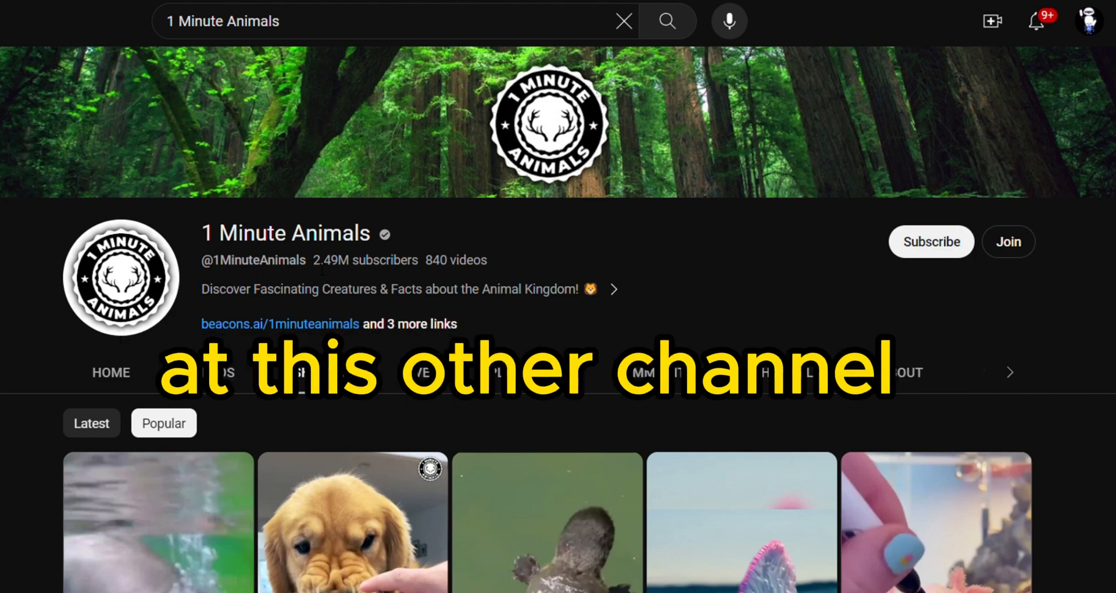
- Examine the 1 Minute Animals channel's subscriber count and its popular Shorts
{"action": "left_click_drag", "start_coordinate": [313, 260], "coordinate": [348, 260]}
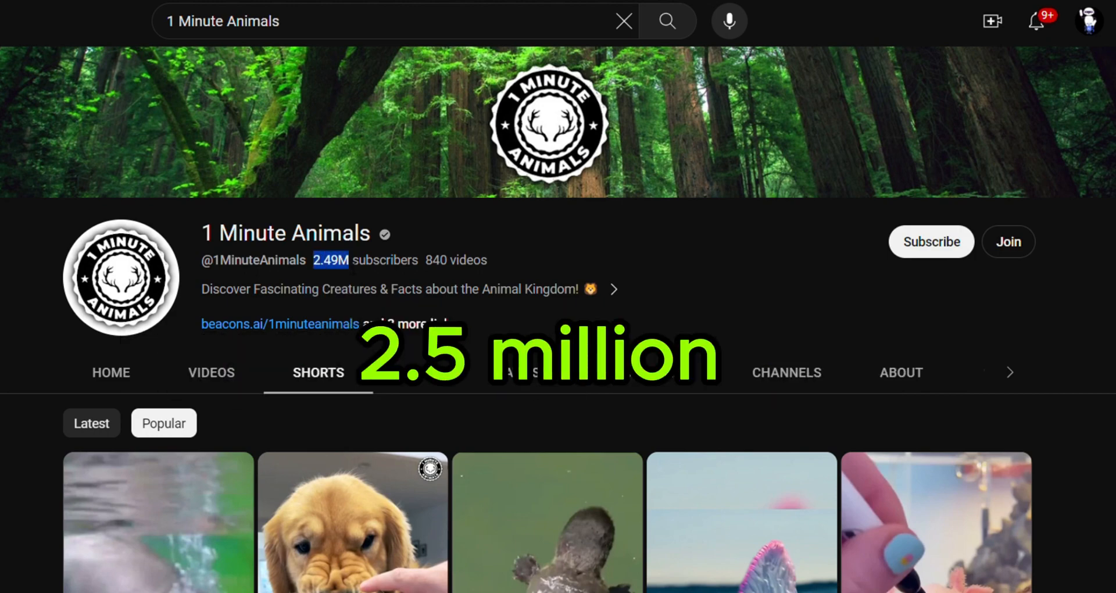
{"action": "left_click", "coordinate": [349, 260]}
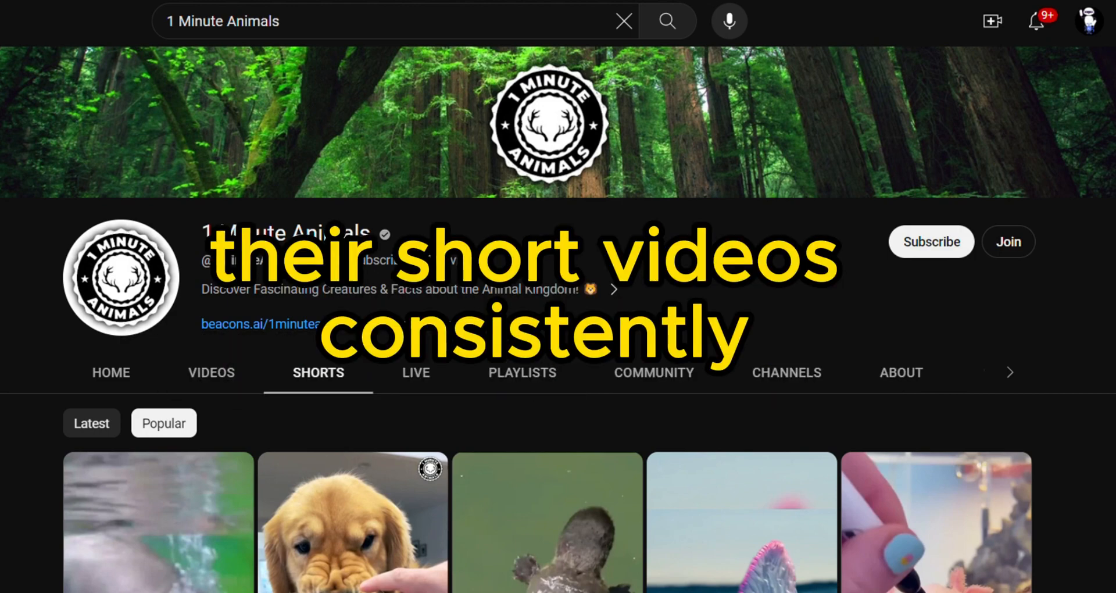
{"action": "scroll", "coordinate": [205, 360], "scroll_direction": "down", "scroll_amount": 8}
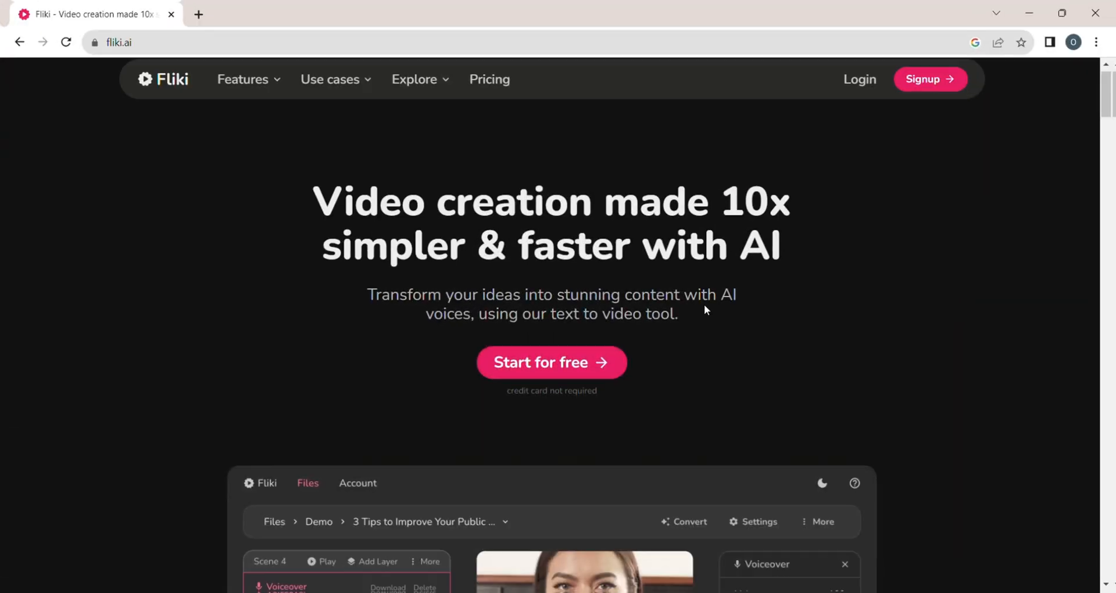
- Look over the Fliki homepage, start using Fliki for free, and dismiss the tutorial video on creating videos and voiceovers
{"action": "scroll", "coordinate": [705, 304], "scroll_direction": "down", "scroll_amount": 10}
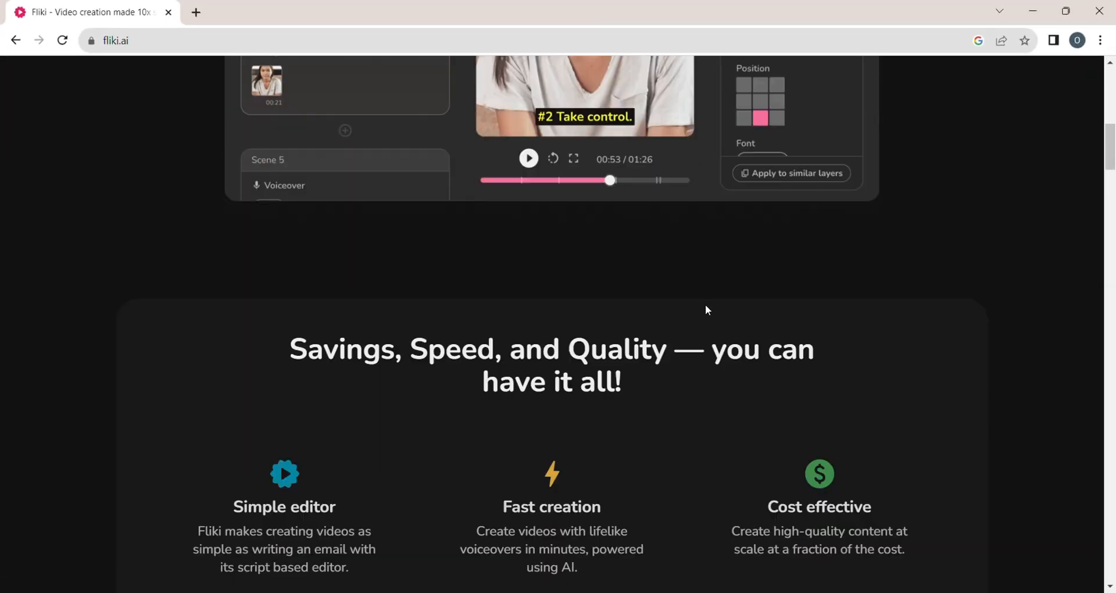
{"action": "scroll", "coordinate": [706, 305], "scroll_direction": "down", "scroll_amount": 20}
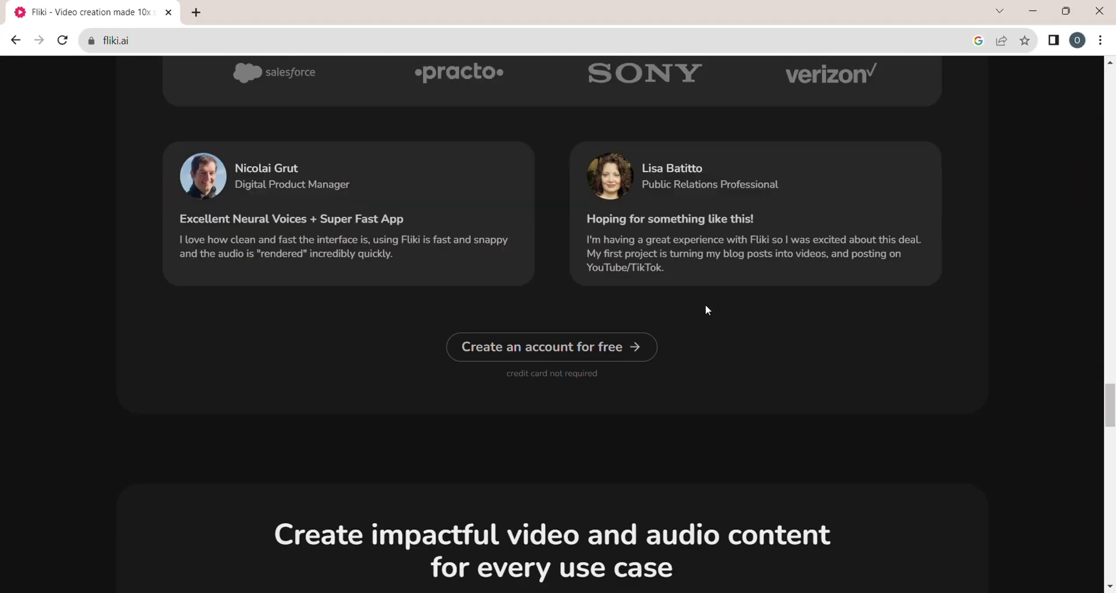
{"action": "scroll", "coordinate": [706, 305], "scroll_direction": "down", "scroll_amount": 20}
{"action": "scroll", "coordinate": [706, 305], "scroll_direction": "up", "scroll_amount": 20}
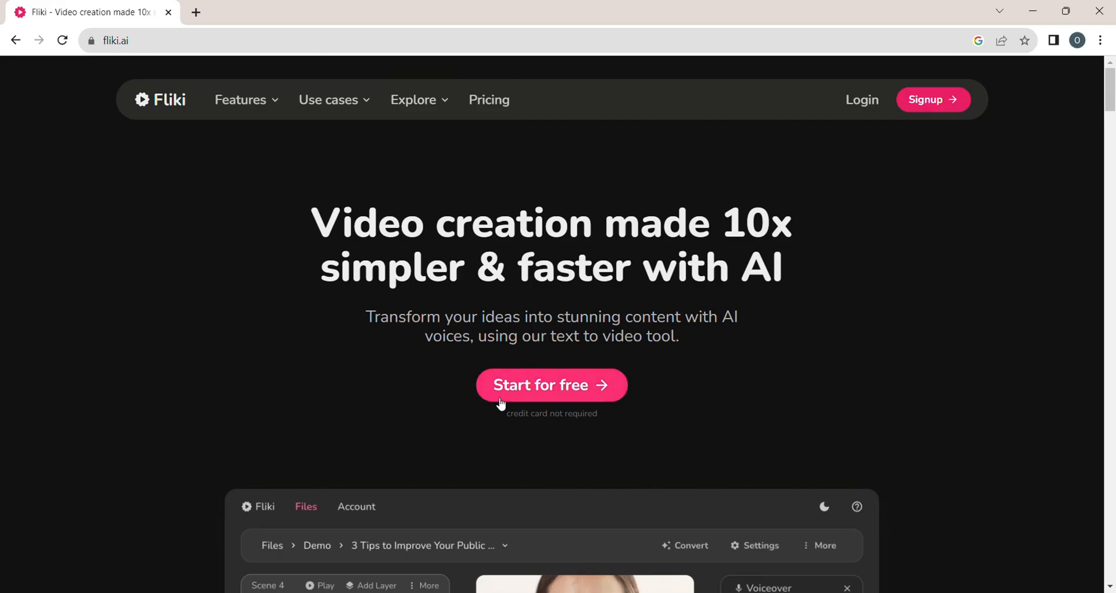
{"action": "left_click", "coordinate": [501, 401]}
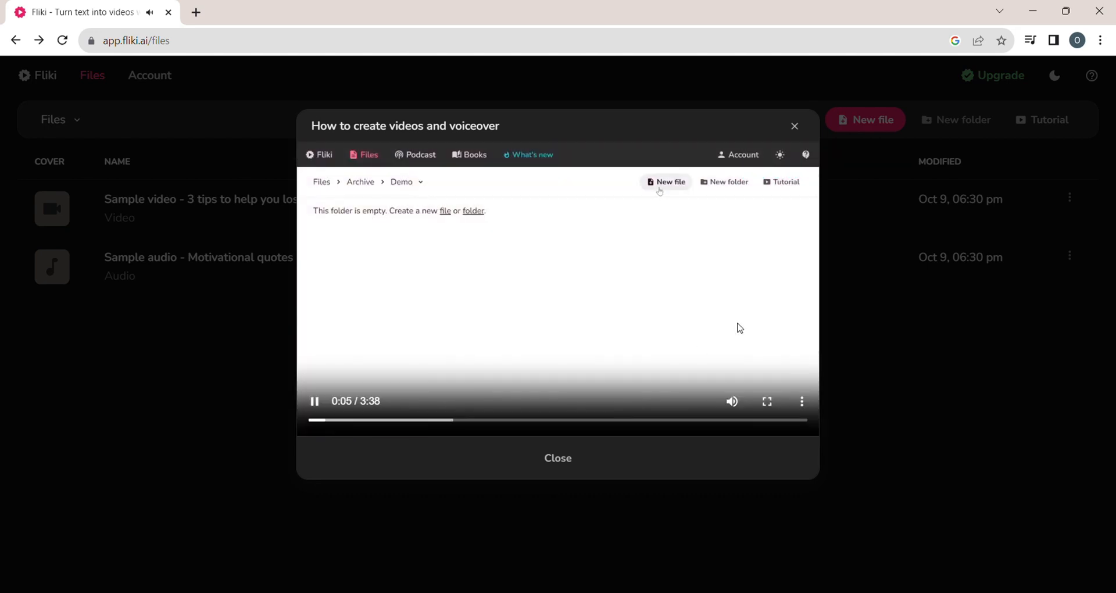
{"action": "left_click", "coordinate": [593, 465]}
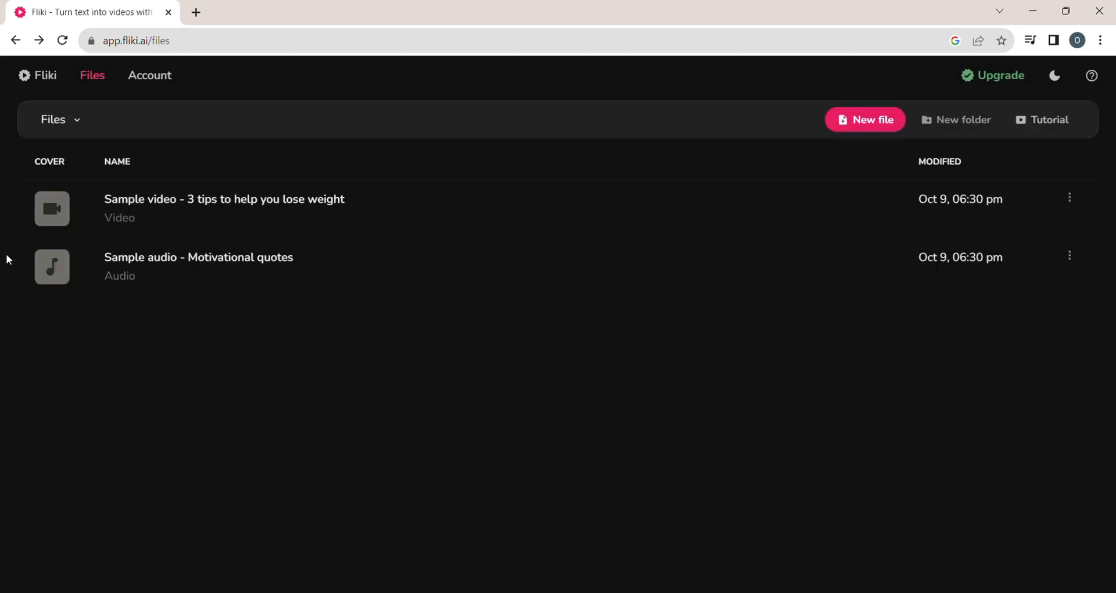
{"action": "left_click_drag", "start_coordinate": [43, 407], "coordinate": [357, 414]}
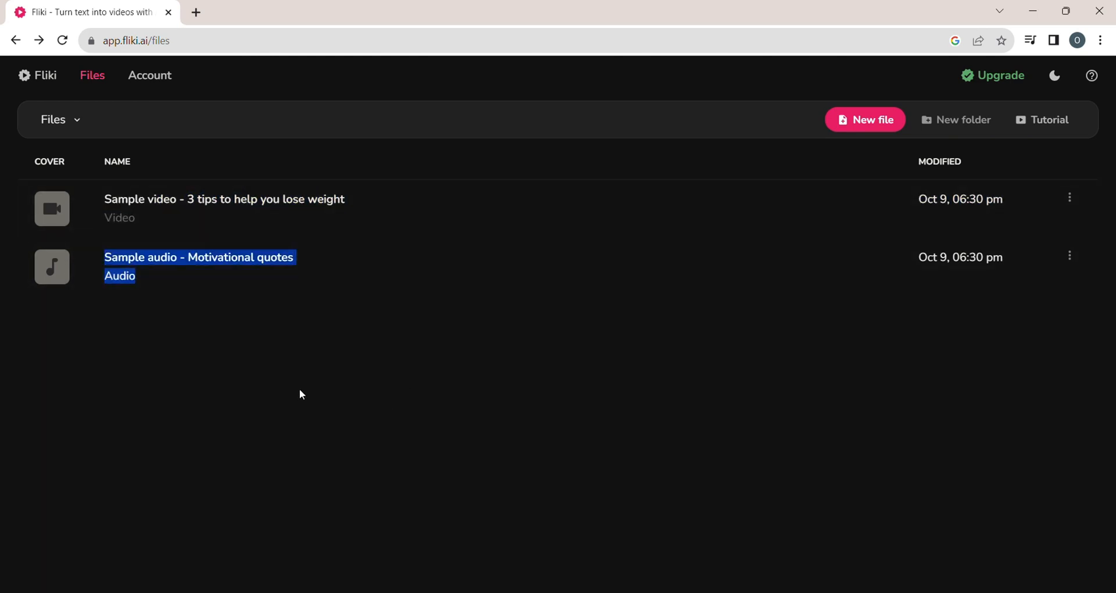
{"action": "left_click", "coordinate": [382, 424]}
{"action": "double_click", "coordinate": [120, 275]}
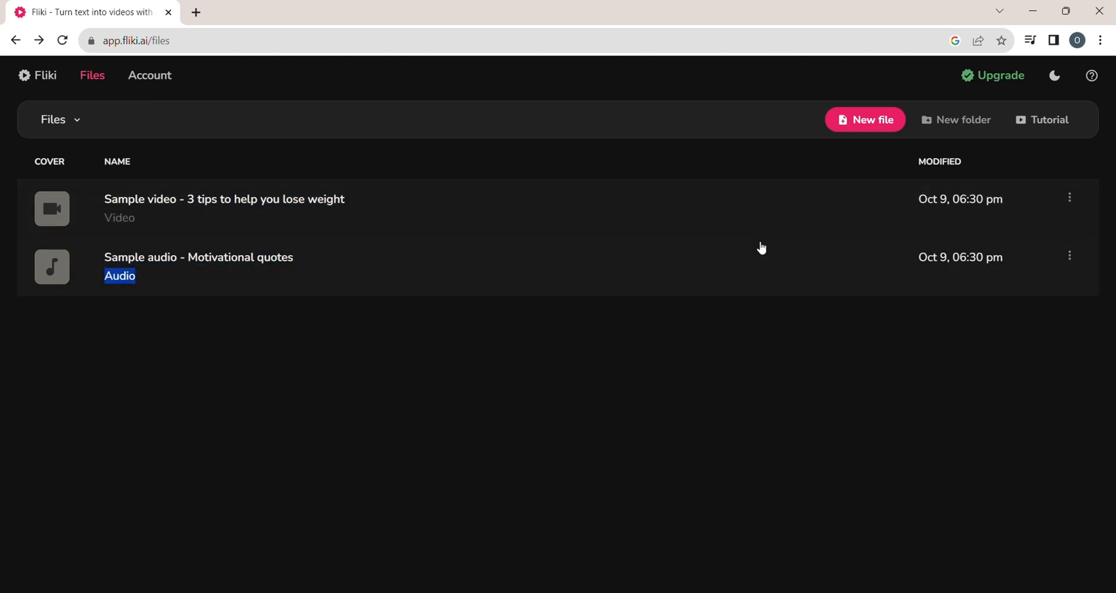
{"action": "left_click", "coordinate": [721, 365]}
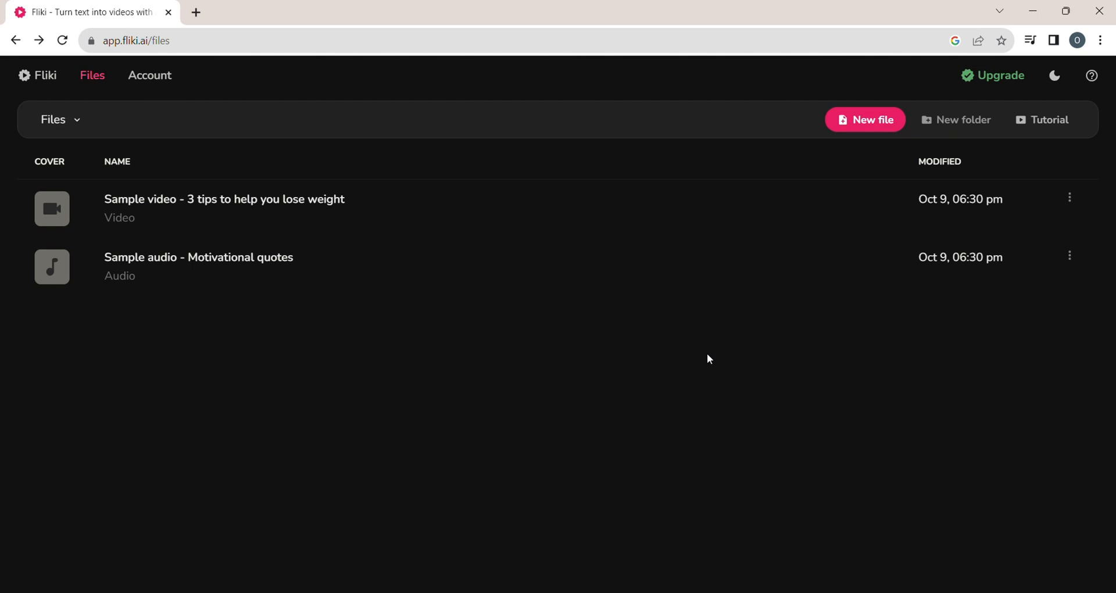
- Start a new video file with English as its language
{"action": "left_click", "coordinate": [844, 123]}
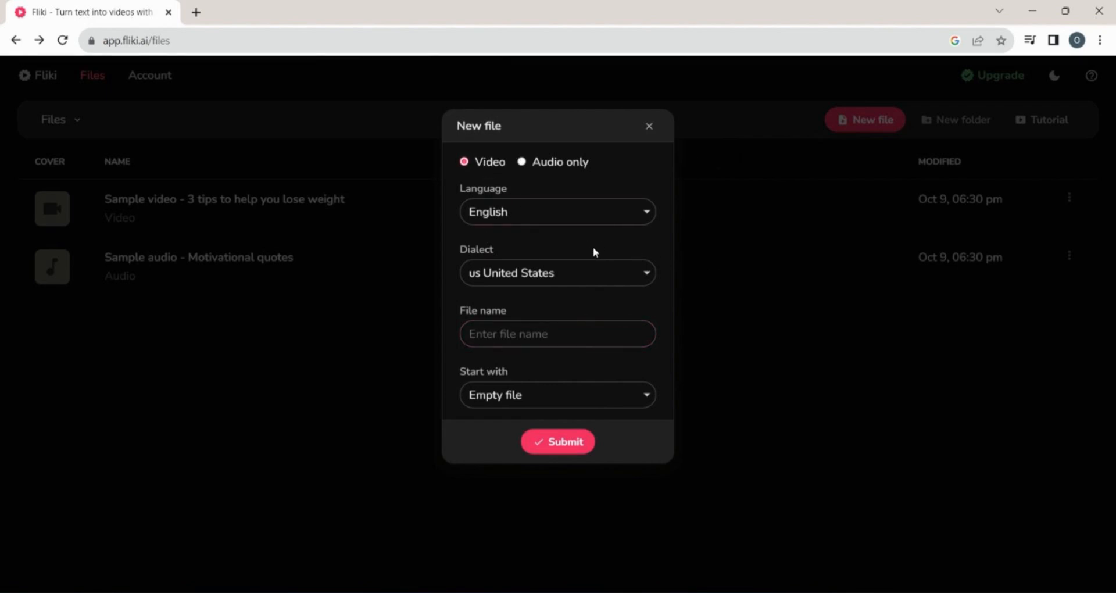
{"action": "left_click", "coordinate": [619, 217]}
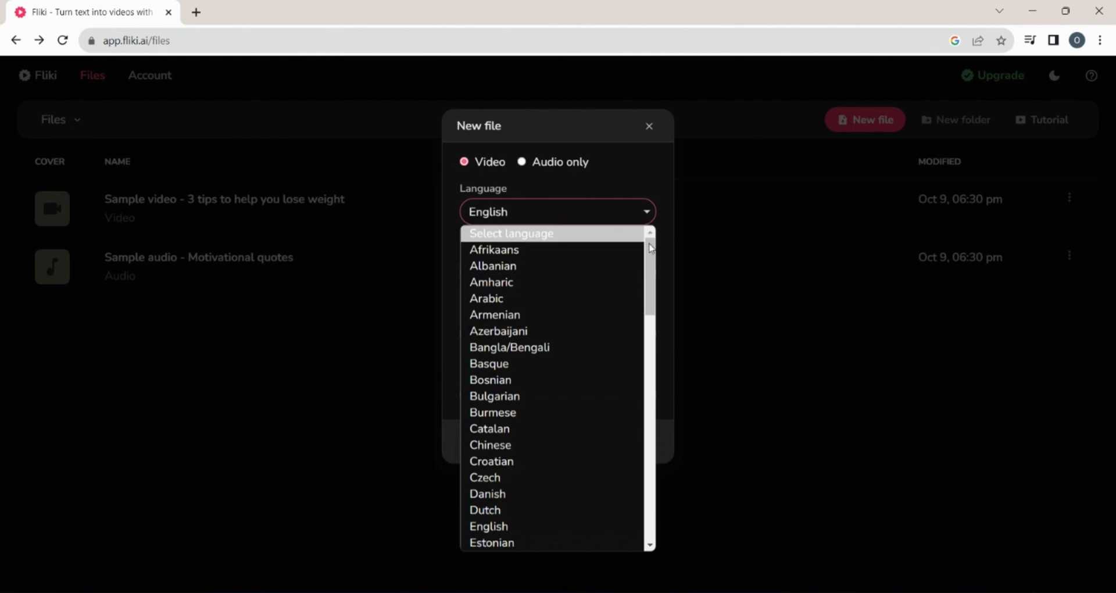
{"action": "scroll", "coordinate": [651, 248], "scroll_direction": "down", "scroll_amount": 13}
{"action": "scroll", "coordinate": [653, 257], "scroll_direction": "up", "scroll_amount": 13}
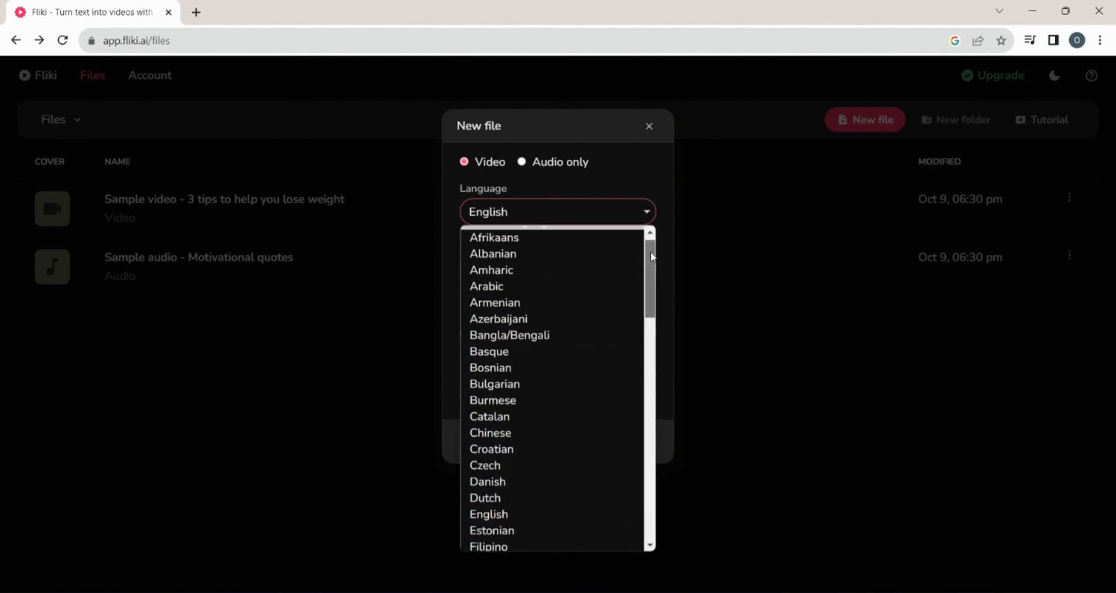
{"action": "scroll", "coordinate": [652, 256], "scroll_direction": "up", "scroll_amount": 1}
{"action": "left_click", "coordinate": [536, 527]}
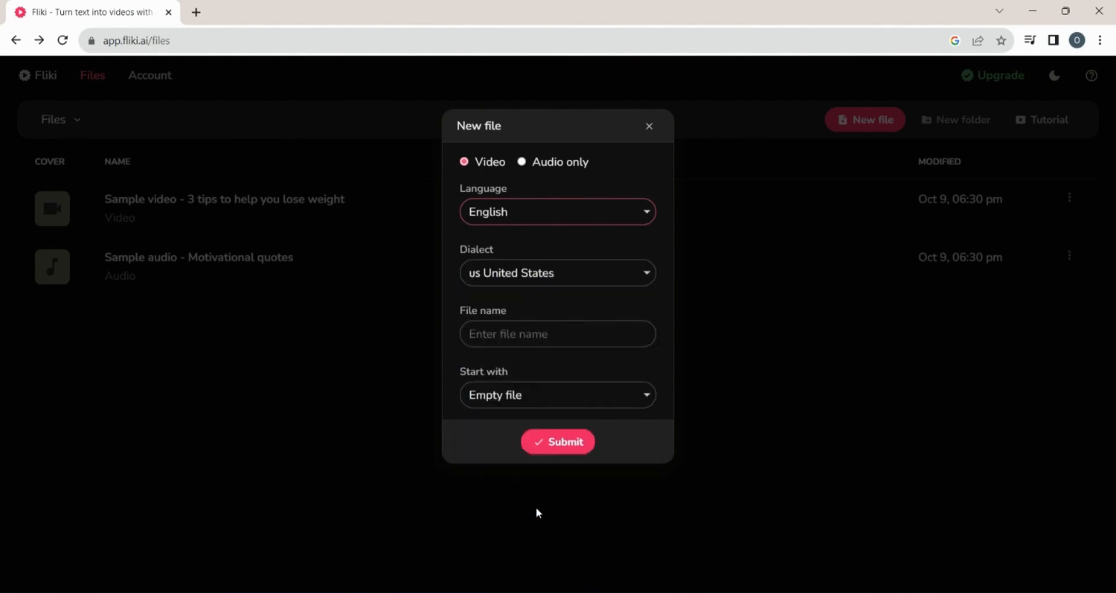
- Keep the United States dialect, name the file "short", and create it starting from an empty file
{"action": "left_click", "coordinate": [598, 280]}
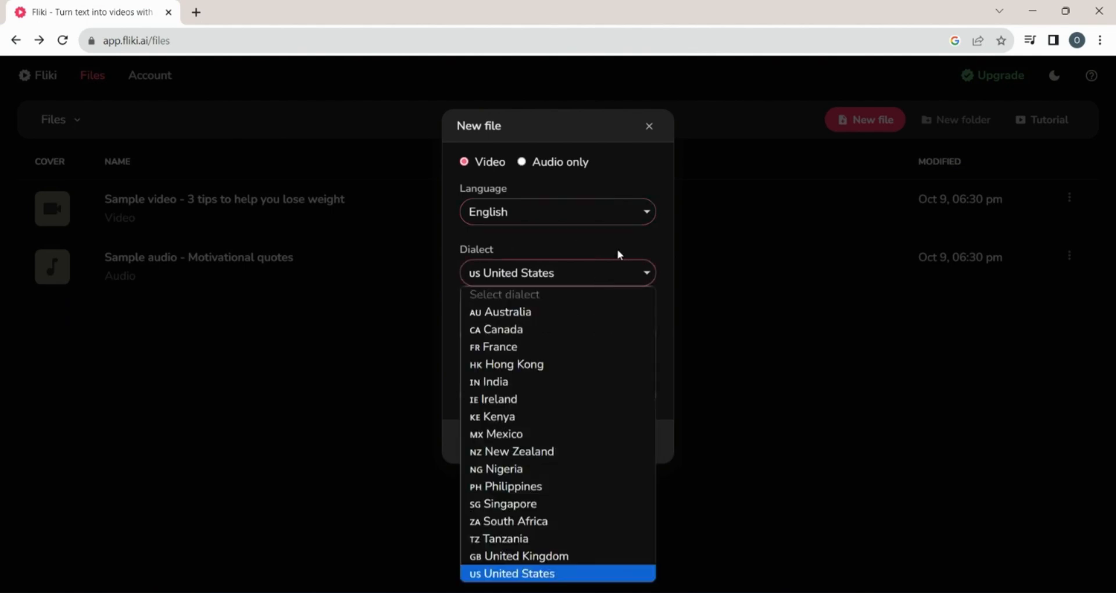
{"action": "left_click", "coordinate": [581, 274]}
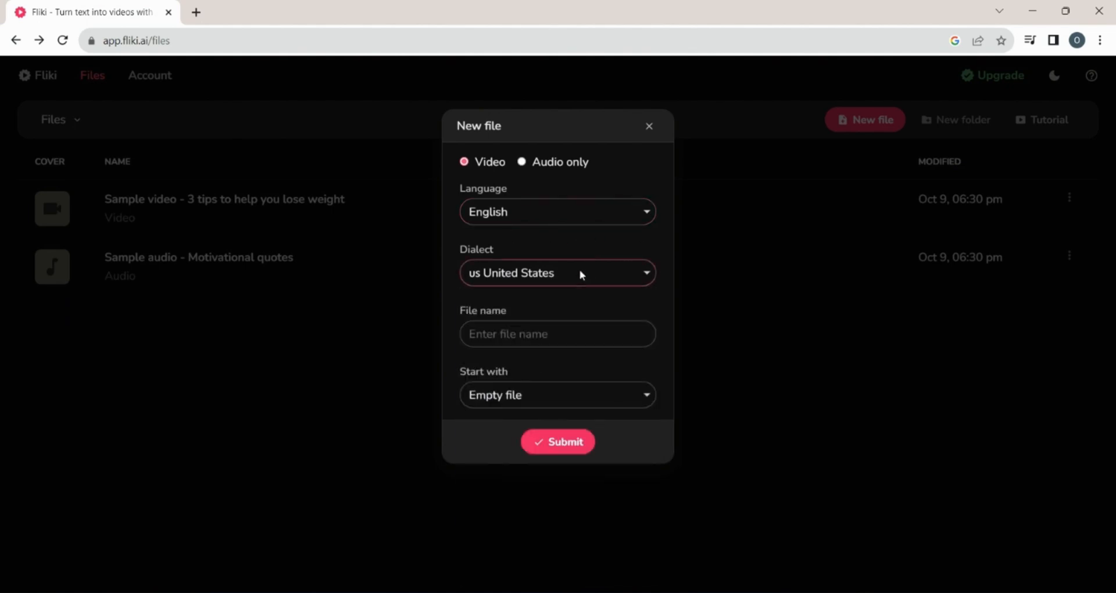
{"action": "left_click", "coordinate": [552, 328]}
{"action": "type", "text": "short"}
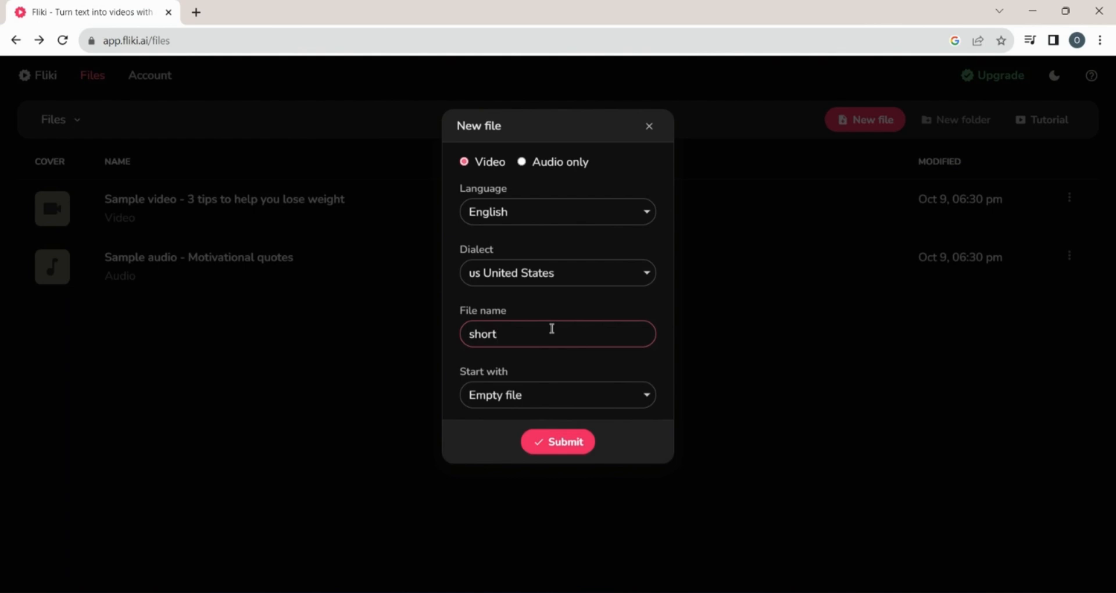
{"action": "left_click", "coordinate": [639, 405]}
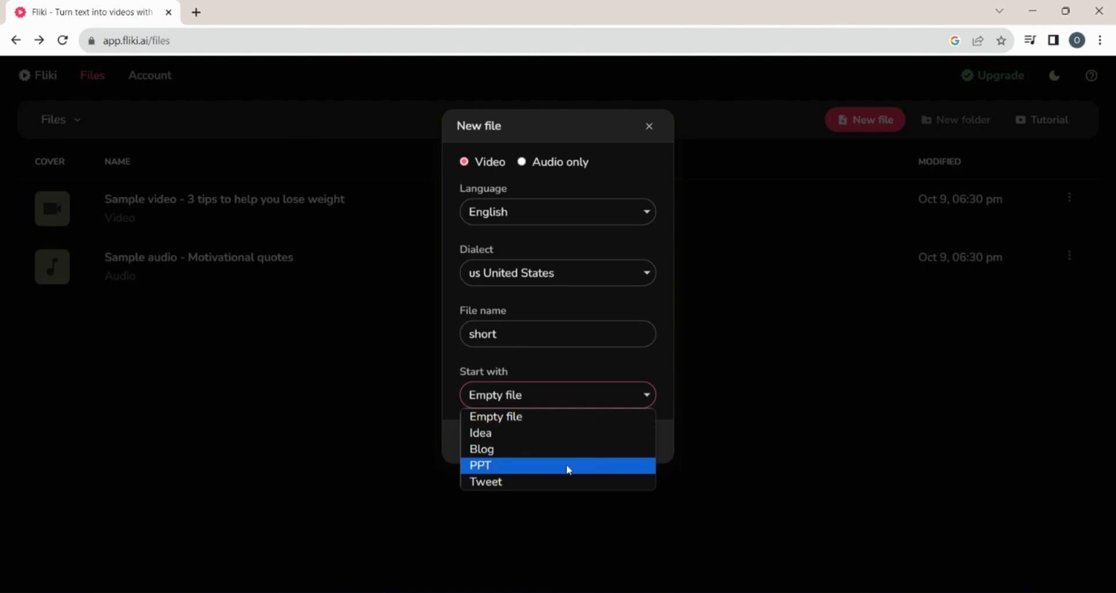
{"action": "left_click", "coordinate": [552, 416]}
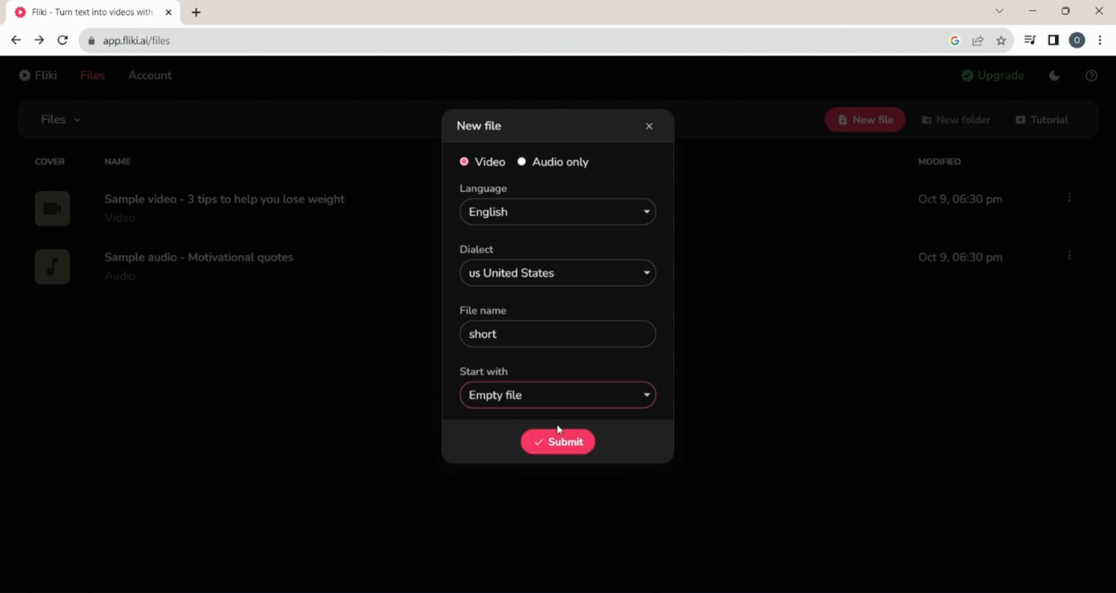
{"action": "left_click", "coordinate": [591, 449]}
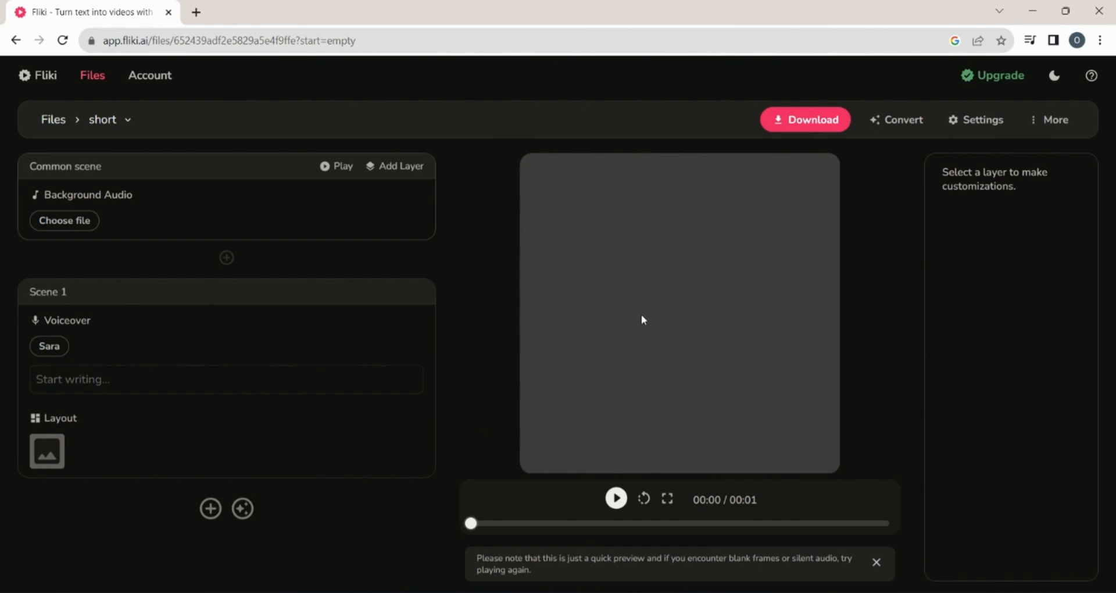
- Convert the file with Idea to video and enter "Life of Dog" as the idea
{"action": "left_click", "coordinate": [53, 199]}
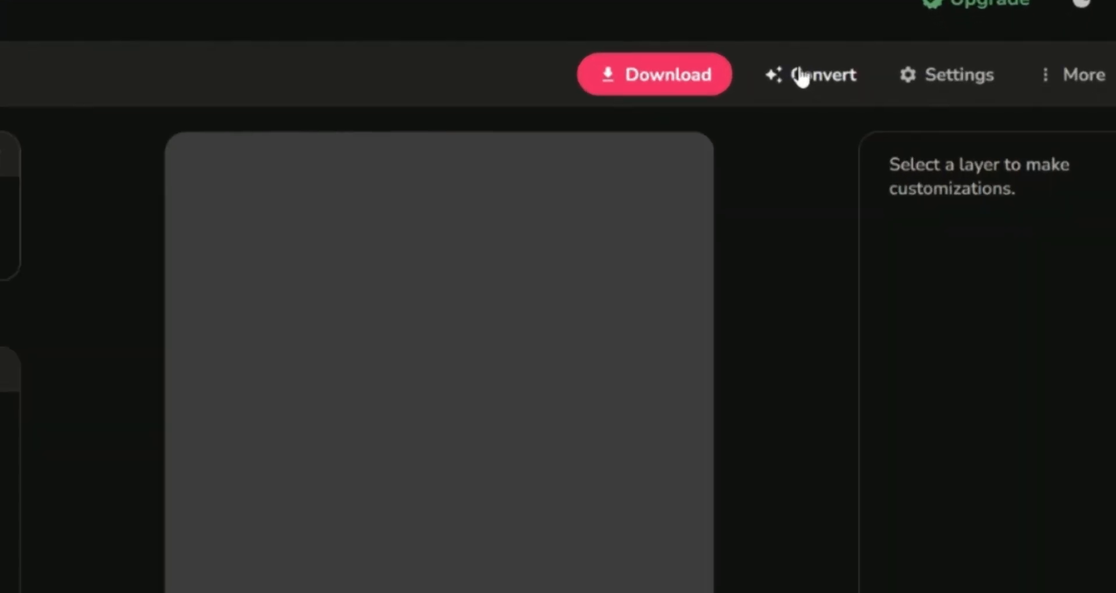
{"action": "left_click", "coordinate": [801, 76]}
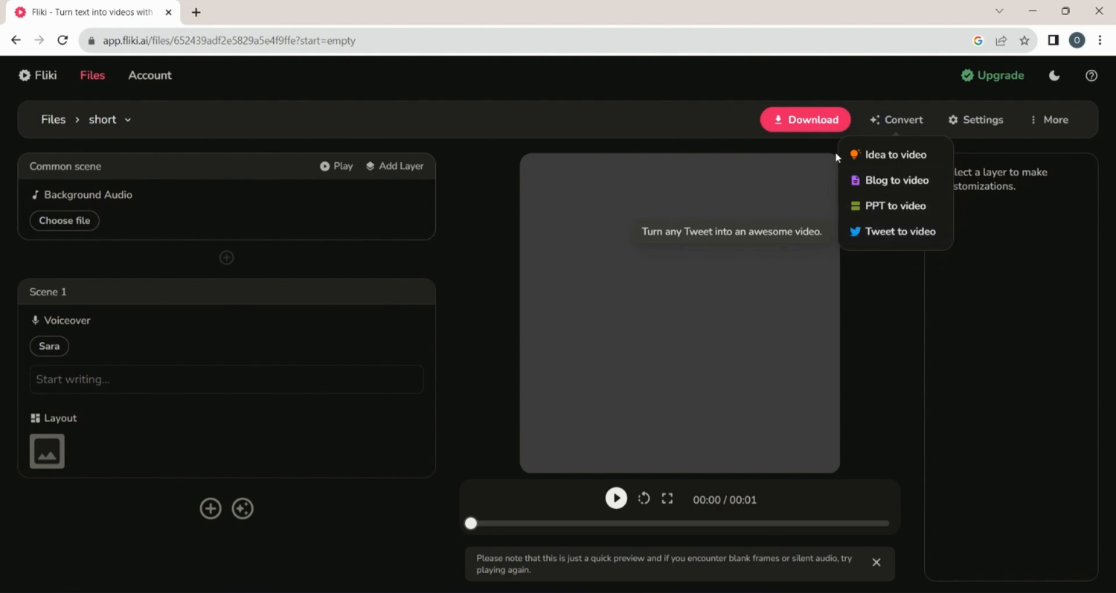
{"action": "left_click", "coordinate": [878, 156]}
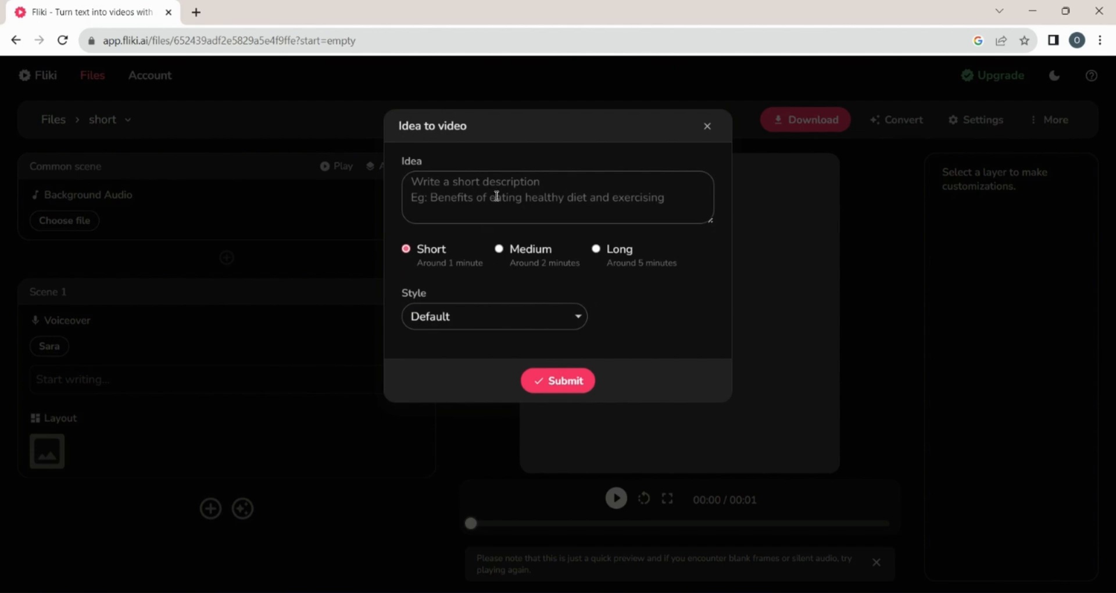
{"action": "left_click", "coordinate": [525, 183]}
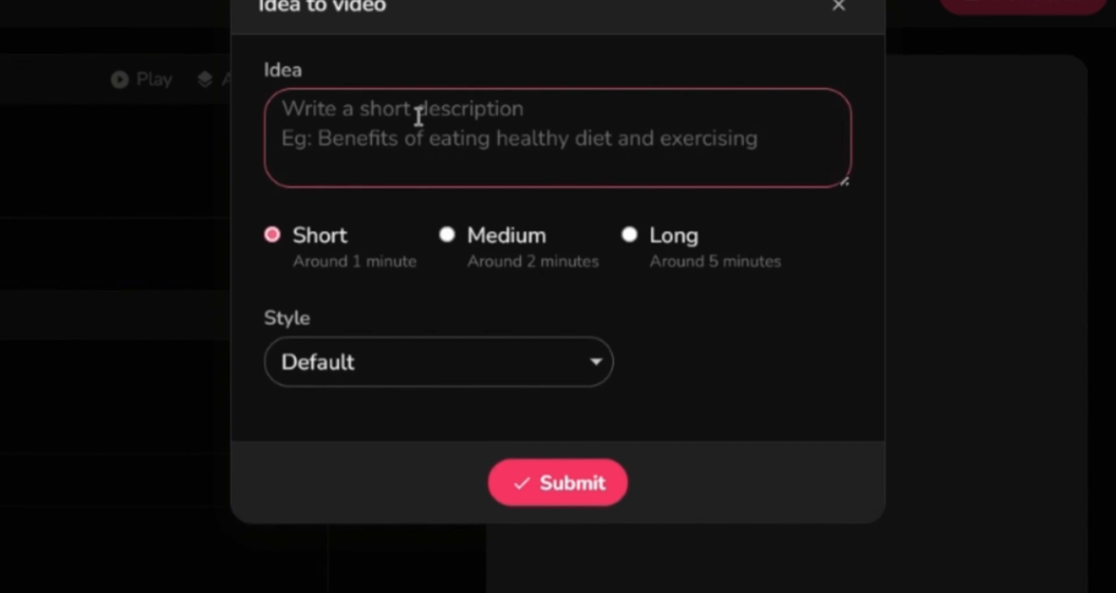
{"action": "type", "text": "L"}
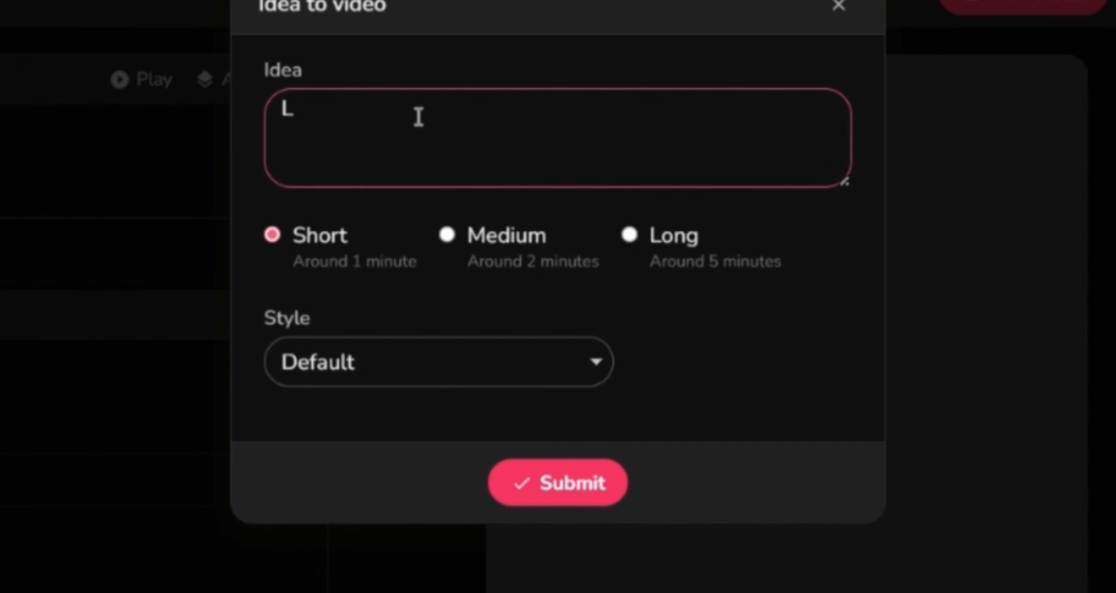
{"action": "type", "text": "ife of"}
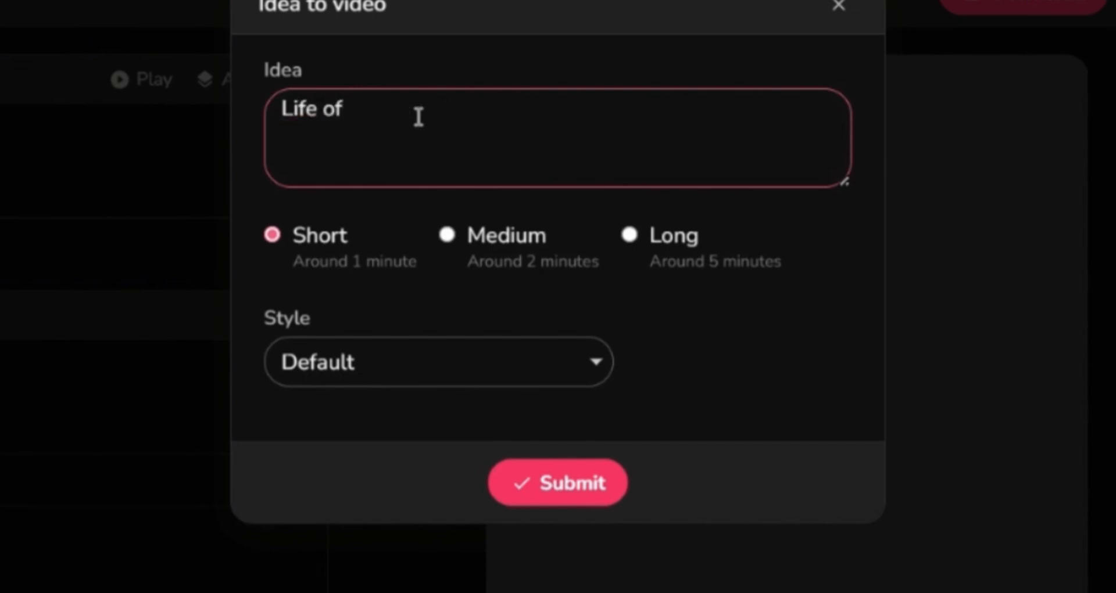
{"action": "type", "text": " Dog"}
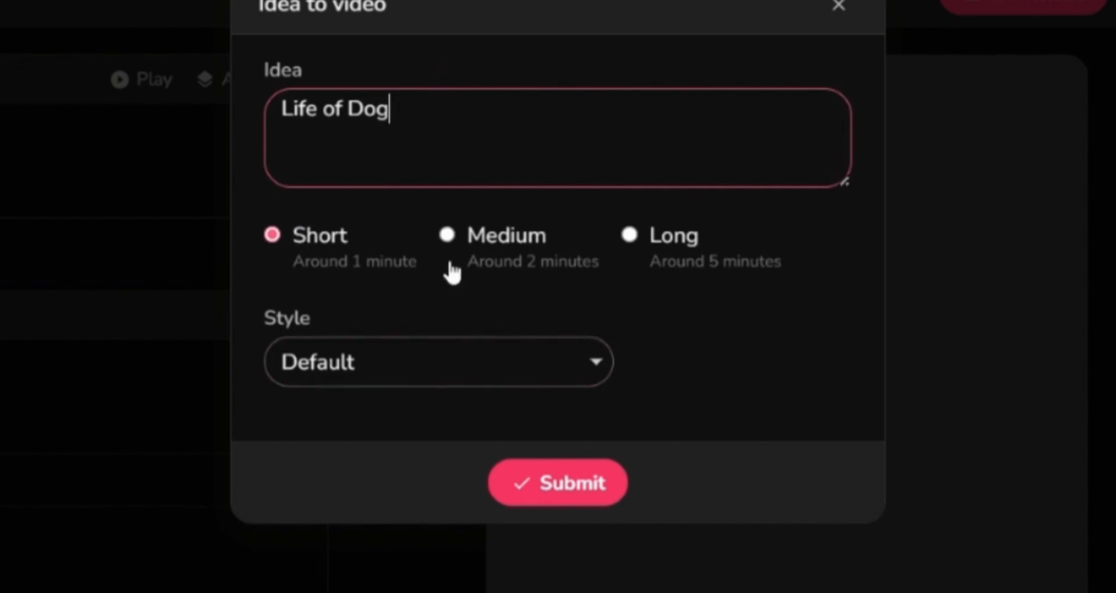
{"action": "left_click", "coordinate": [499, 259]}
{"action": "left_click_drag", "start_coordinate": [647, 260], "coordinate": [750, 276]}
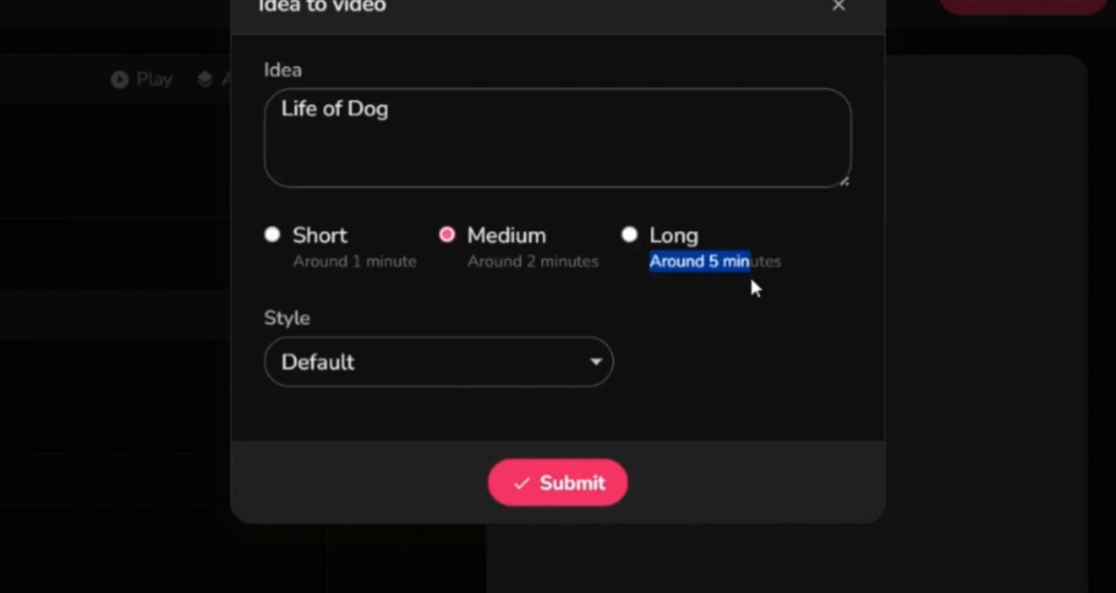
{"action": "left_click", "coordinate": [750, 276]}
{"action": "left_click", "coordinate": [273, 236]}
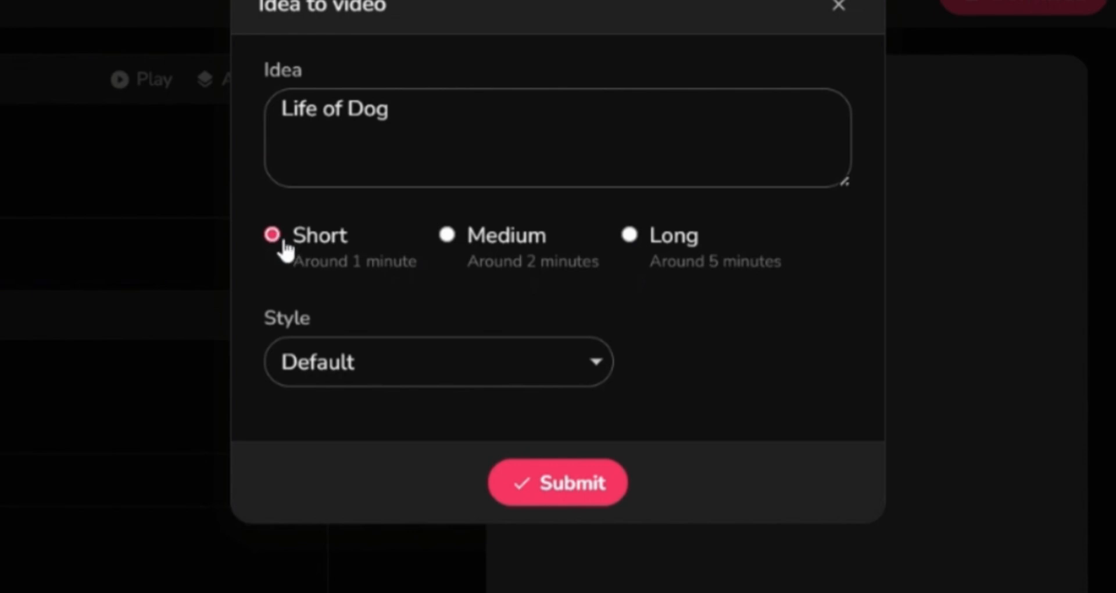
- Set the video style to Informational and submit the idea to generate the video
{"action": "left_click", "coordinate": [465, 375]}
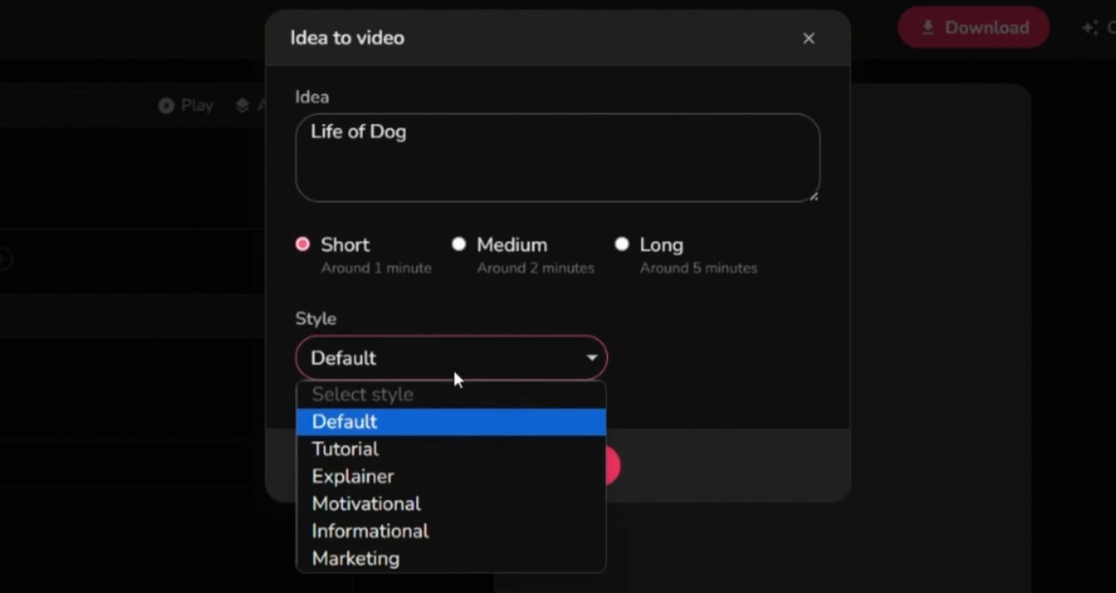
{"action": "left_click", "coordinate": [435, 529]}
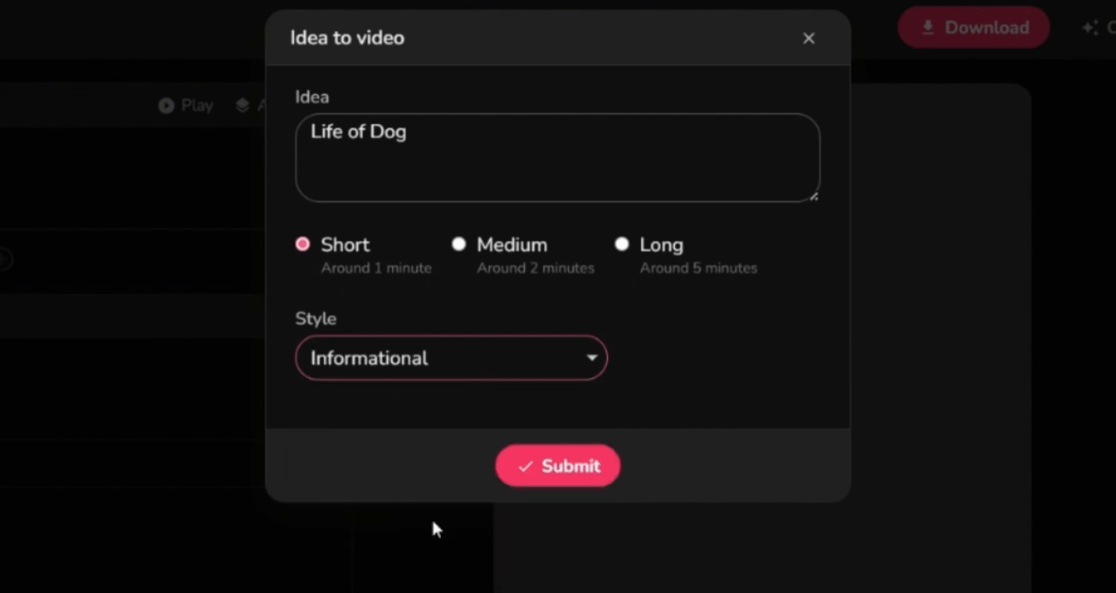
{"action": "left_click", "coordinate": [556, 471]}
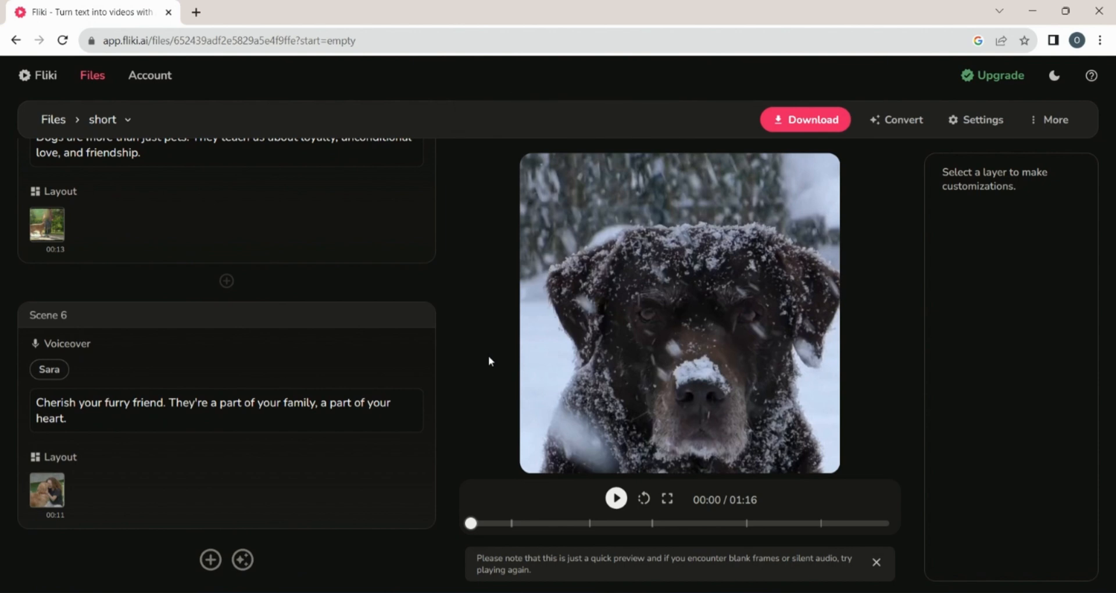
- Review the voiceover scripts and layout images of the generated scenes
{"action": "scroll", "coordinate": [291, 291], "scroll_direction": "up", "scroll_amount": 10}
{"action": "scroll", "coordinate": [291, 294], "scroll_direction": "up", "scroll_amount": 8}
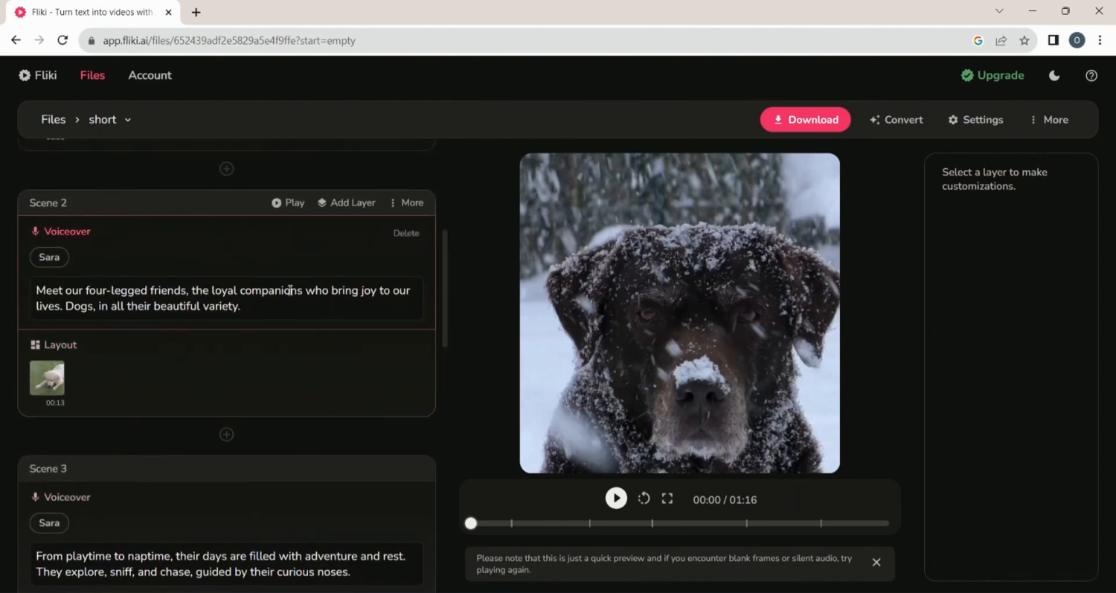
{"action": "scroll", "coordinate": [290, 310], "scroll_direction": "down", "scroll_amount": 1}
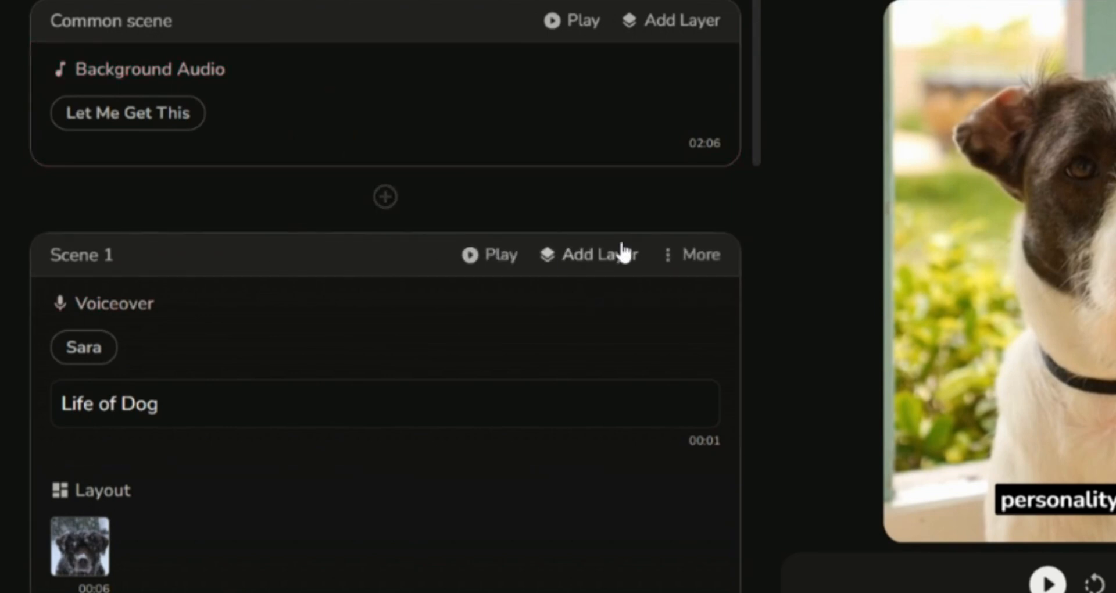
- Delete the first scene, which contains only the "Life of Dog" title voiceover, and confirm the deletion
{"action": "left_click", "coordinate": [674, 254]}
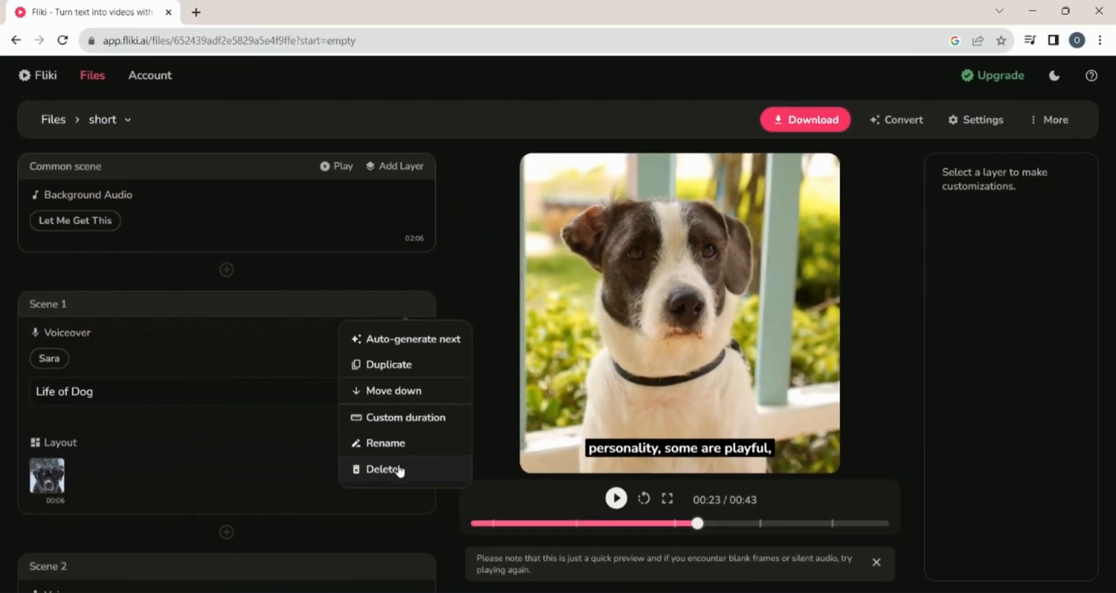
{"action": "left_click", "coordinate": [399, 469]}
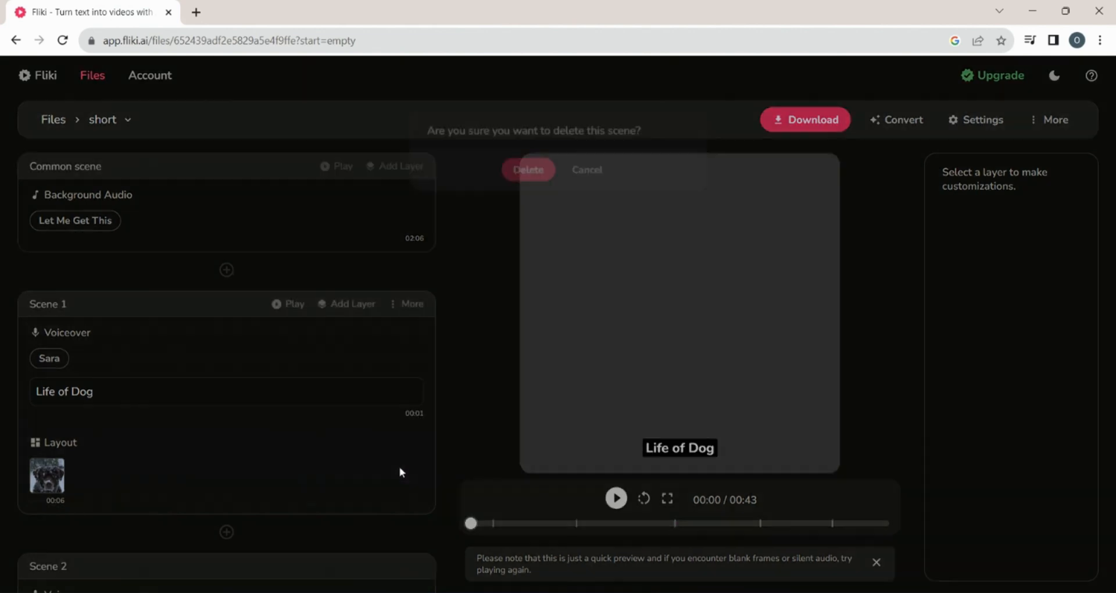
{"action": "left_click", "coordinate": [522, 168]}
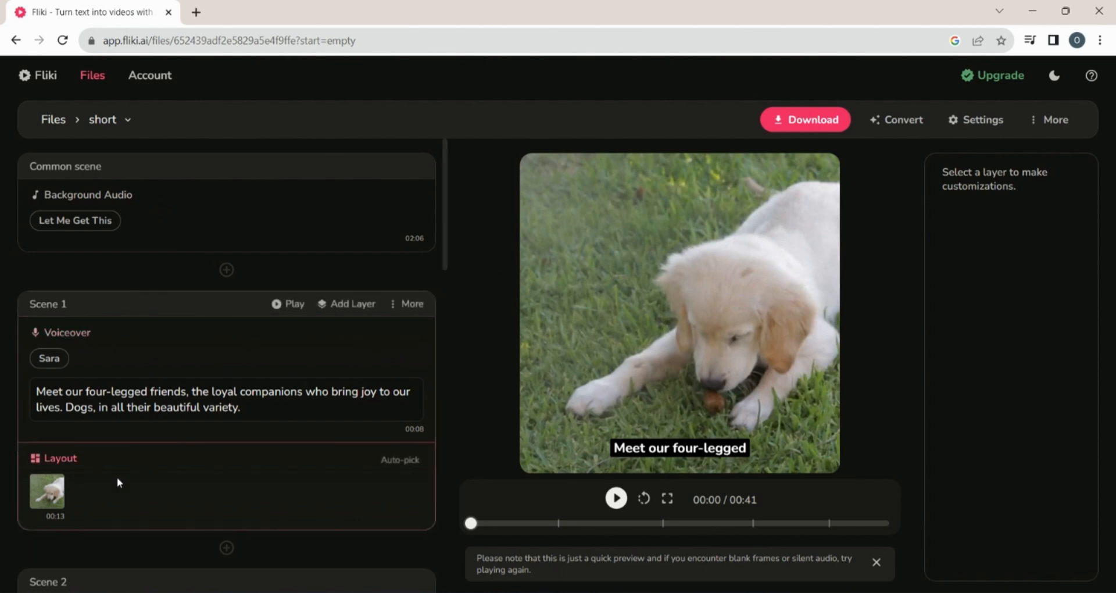
- Open the media picker for Scene 1's layout and look through its stock, uploaded and generated media sources
{"action": "left_click", "coordinate": [58, 495]}
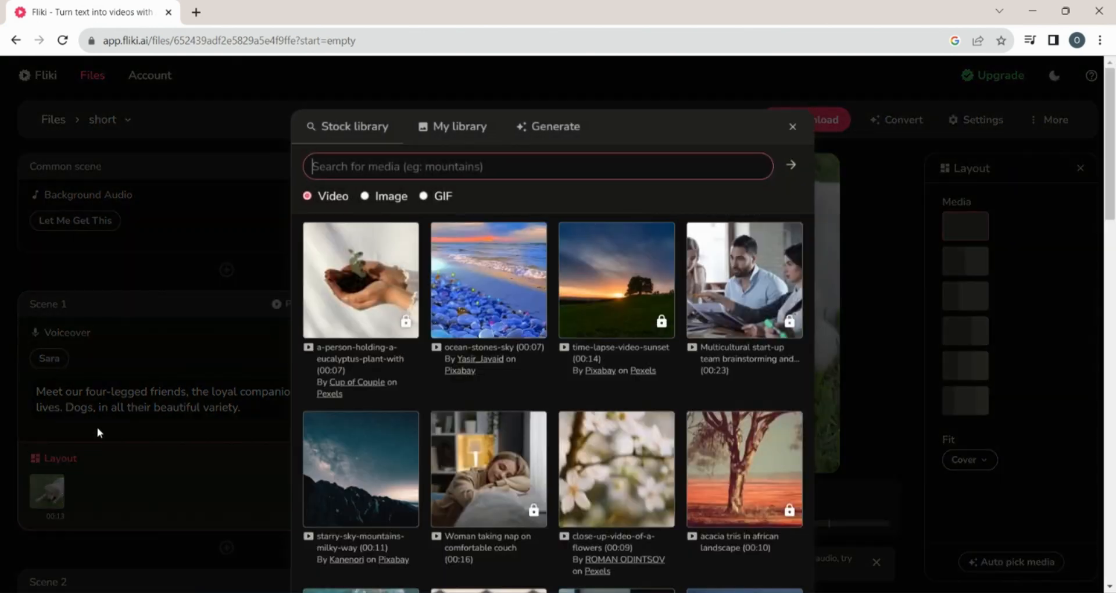
{"action": "left_click", "coordinate": [424, 196]}
{"action": "left_click", "coordinate": [307, 196]}
{"action": "left_click", "coordinate": [439, 125]}
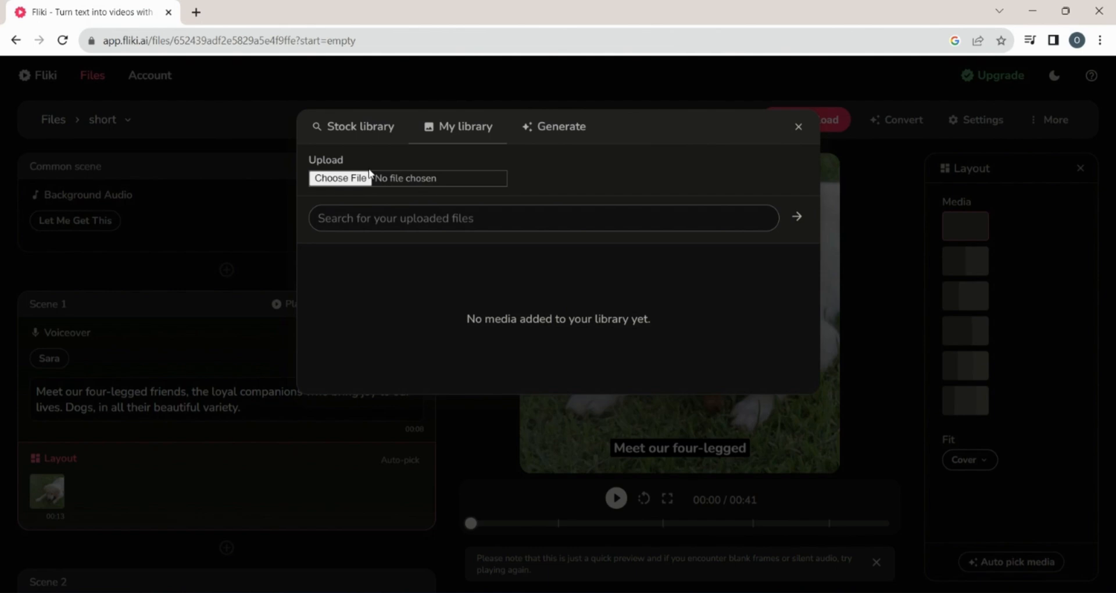
{"action": "left_click", "coordinate": [524, 138]}
{"action": "left_click", "coordinate": [366, 140]}
- Search the stock videos for "Dog" and use the 8-second clip of the resting pug in Scene 1
{"action": "left_click", "coordinate": [431, 176]}
{"action": "type", "text": "D"}
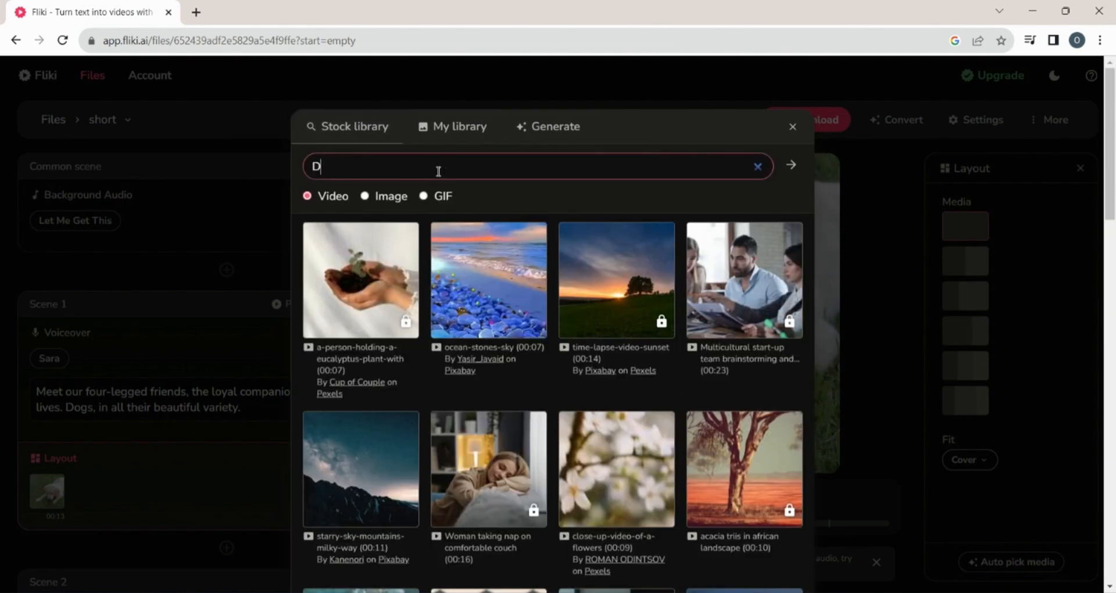
{"action": "type", "text": "og"}
{"action": "key", "text": "Return"}
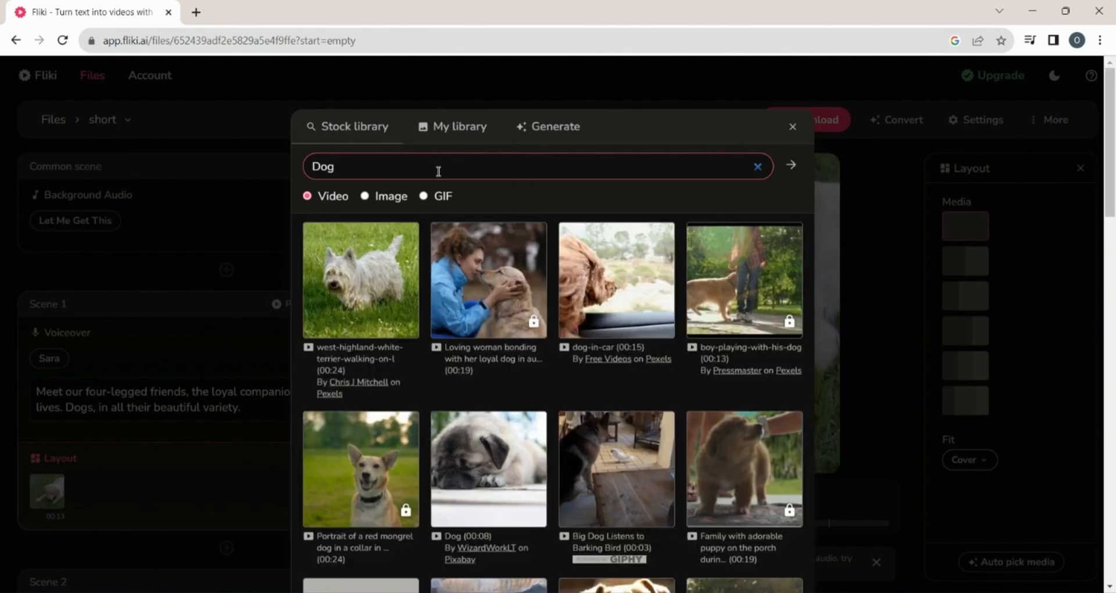
{"action": "scroll", "coordinate": [504, 292], "scroll_direction": "down", "scroll_amount": 5}
{"action": "scroll", "coordinate": [504, 293], "scroll_direction": "up", "scroll_amount": 1}
{"action": "scroll", "coordinate": [504, 294], "scroll_direction": "up", "scroll_amount": 3}
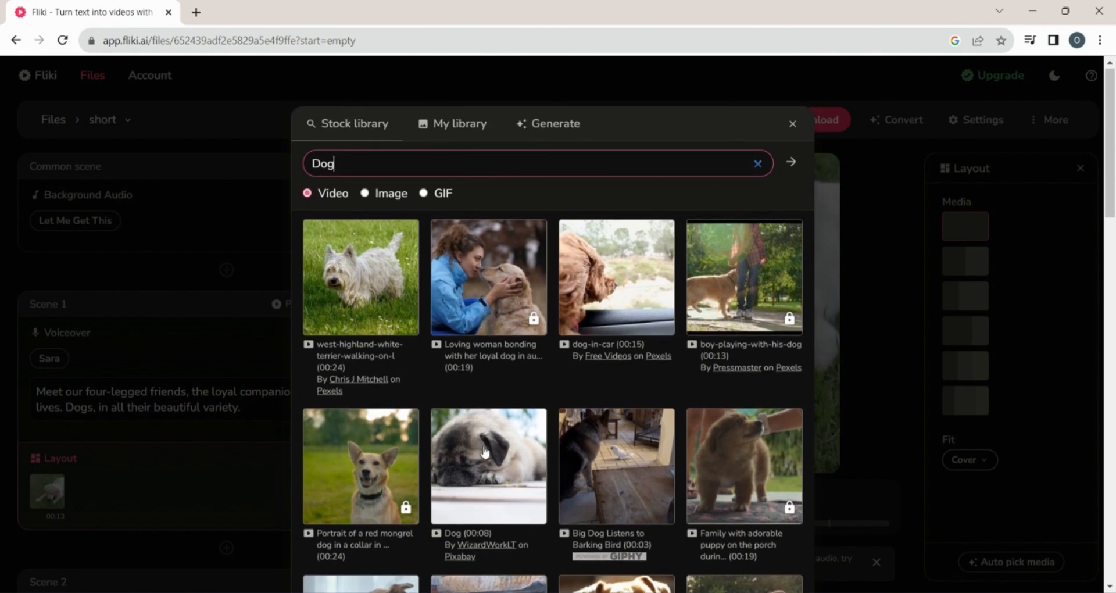
{"action": "left_click", "coordinate": [483, 452]}
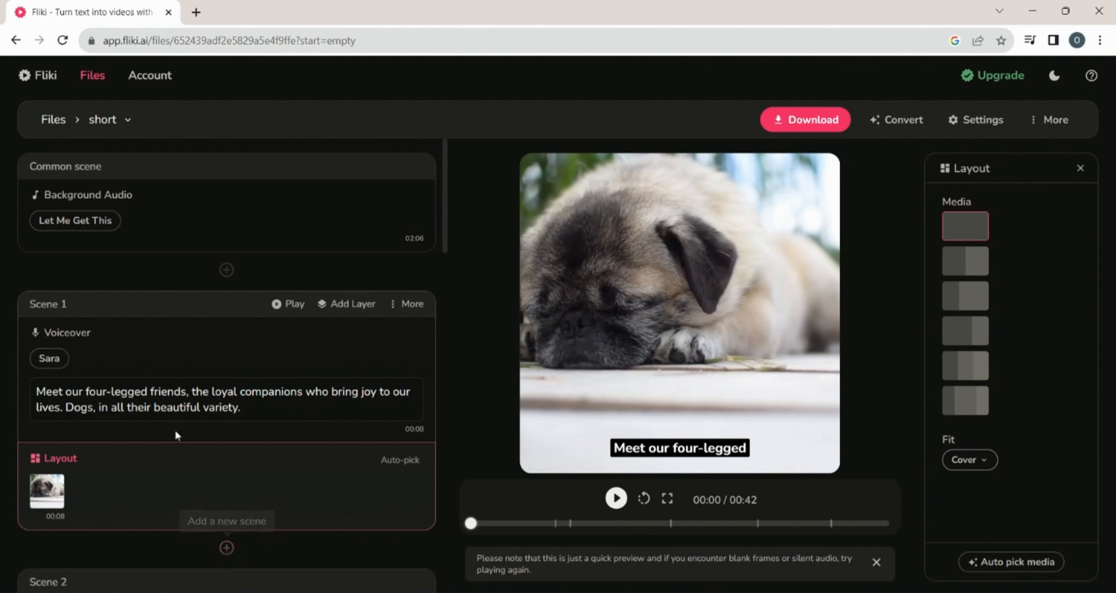
- Copy "who bring joy to our lives. Dogs, in all their beautiful variety." from Scene 1 into a new Scene 2 voiceover
{"action": "mouse_move", "coordinate": [302, 393]}
{"action": "left_mouse_down"}
{"action": "mouse_move", "coordinate": [319, 393]}
{"action": "mouse_move", "coordinate": [309, 409]}
{"action": "left_mouse_up"}
{"action": "right_click", "coordinate": [309, 408]}
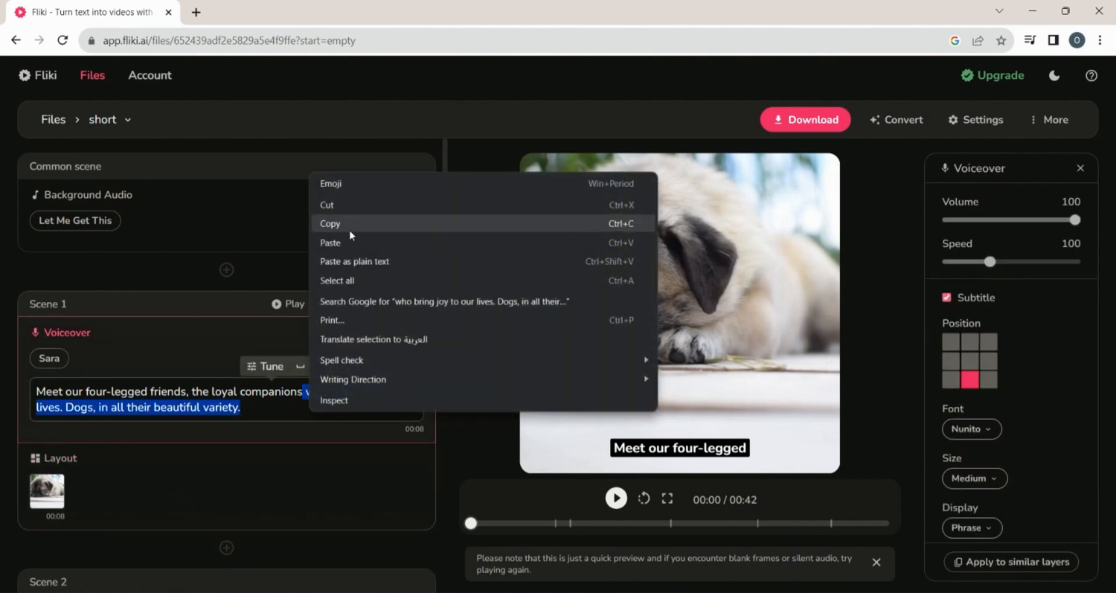
{"action": "left_click", "coordinate": [351, 236]}
{"action": "scroll", "coordinate": [445, 229], "scroll_direction": "down", "scroll_amount": 4}
{"action": "left_click", "coordinate": [247, 425]}
{"action": "key", "text": "ctrl+v"}
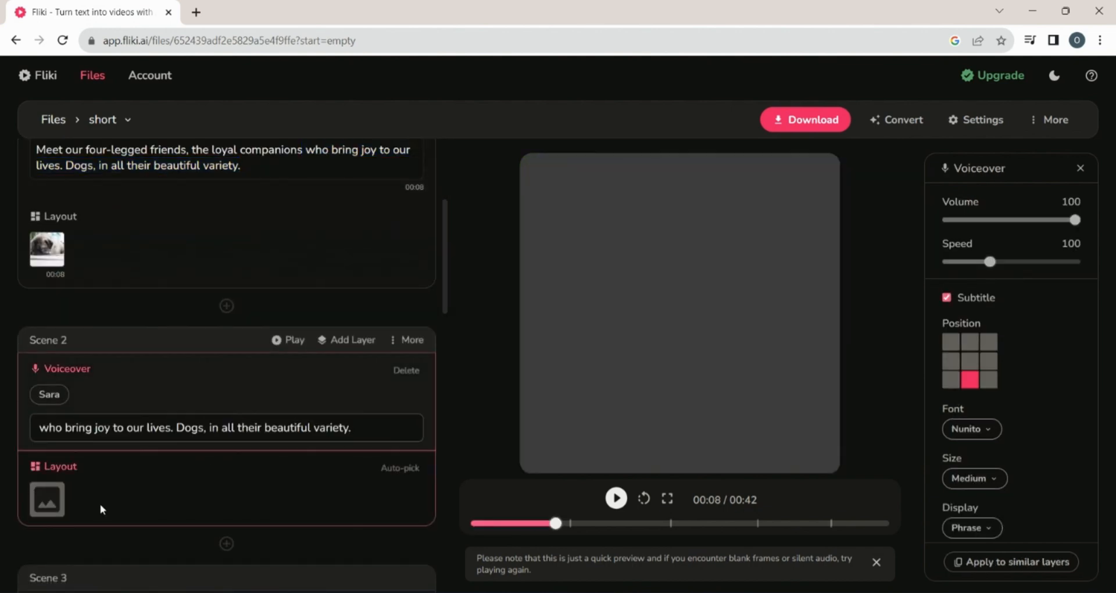
- Search the stock videos for "Dog" and choose a clip for Scene 2's empty layout
{"action": "left_click", "coordinate": [58, 500]}
{"action": "type", "text": "Dog"}
{"action": "key", "text": "Return"}
{"action": "left_click", "coordinate": [375, 270]}
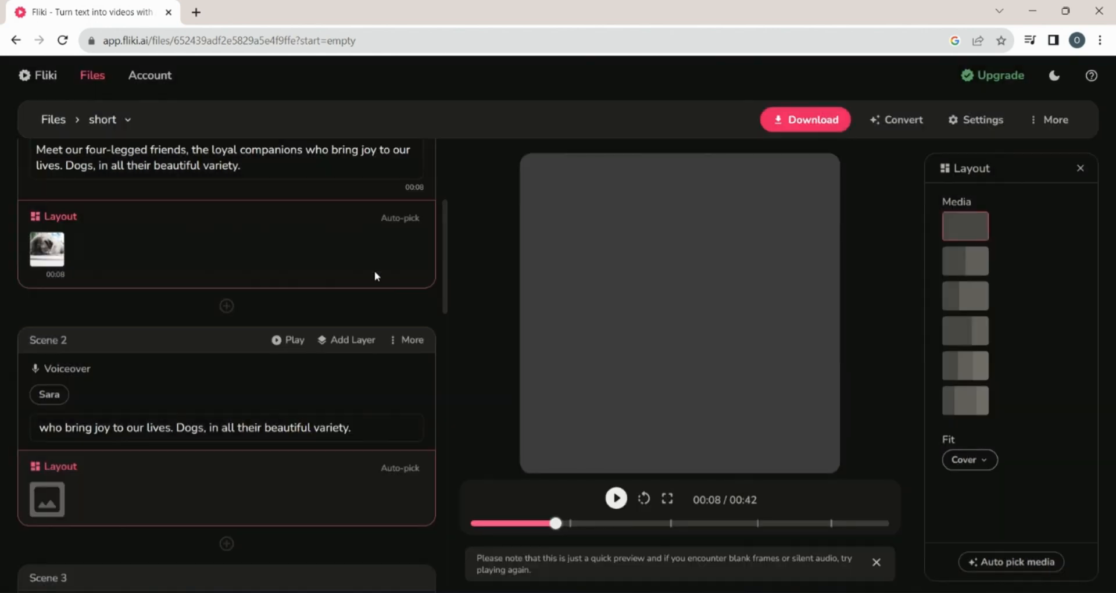
- Add a Scene 4 after Scene 3 and copy the voiceover text from "with adventure and rest" to "curious noses." into it
{"action": "scroll", "coordinate": [447, 284], "scroll_direction": "down", "scroll_amount": 6}
{"action": "left_click", "coordinate": [227, 430]}
{"action": "left_click_drag", "start_coordinate": [289, 273], "coordinate": [354, 295]}
{"action": "key", "text": "ctrl+c"}
{"action": "left_click", "coordinate": [155, 558]}
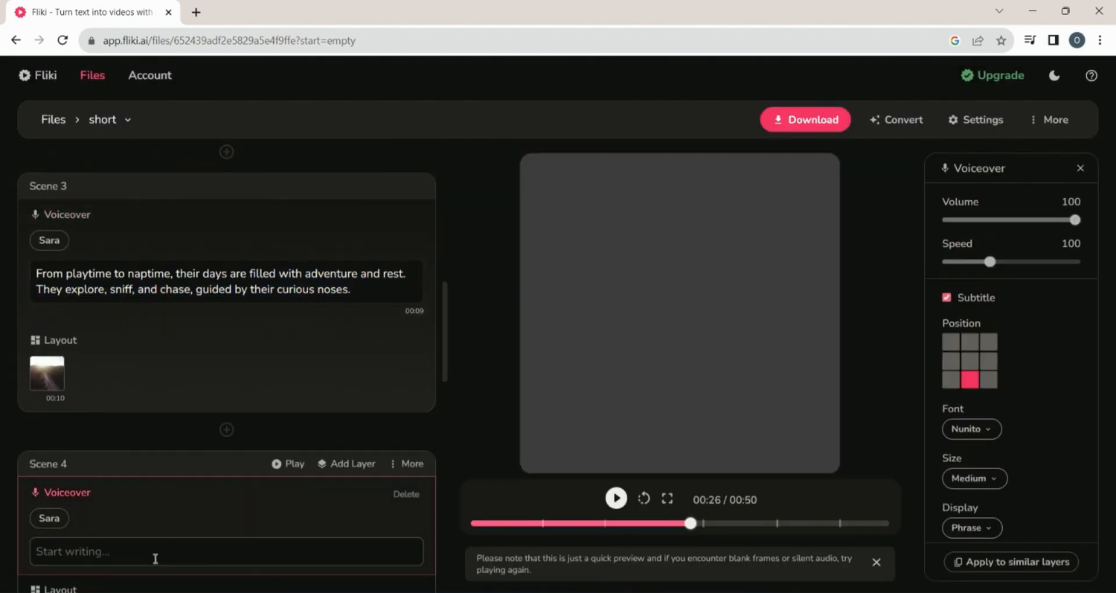
{"action": "key", "text": "ctrl+v"}
- Fill Scene 4's empty layout with a stock video found by searching for "Dog"
{"action": "scroll", "coordinate": [438, 199], "scroll_direction": "up", "scroll_amount": 10}
{"action": "scroll", "coordinate": [442, 291], "scroll_direction": "down", "scroll_amount": 10}
{"action": "left_click", "coordinate": [47, 376]}
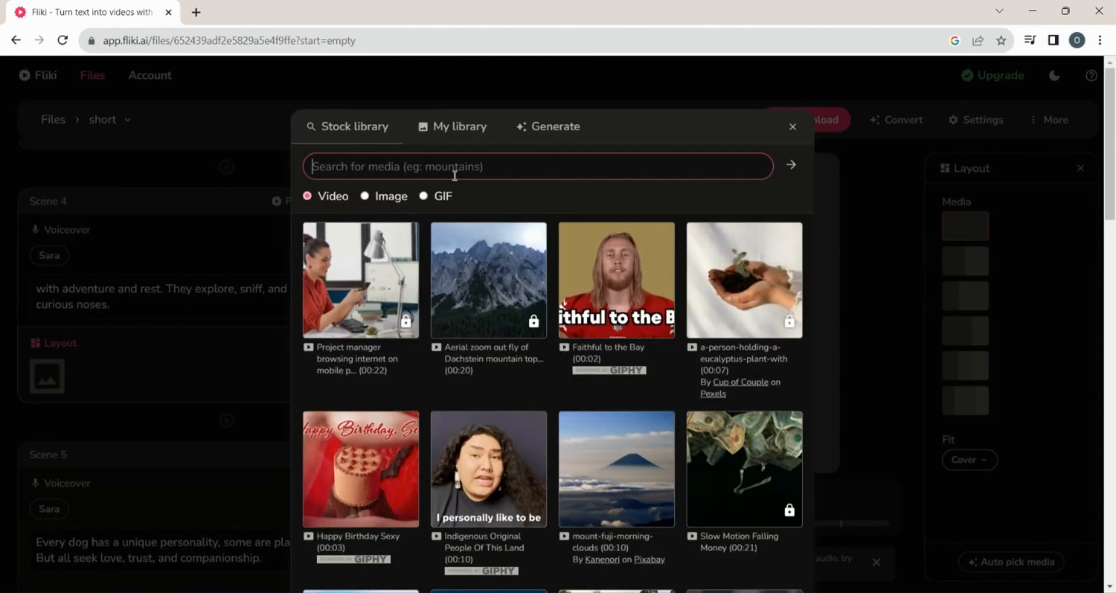
{"action": "type", "text": "Dog"}
{"action": "key", "text": "Return"}
{"action": "left_click", "coordinate": [382, 287]}
- Move Scene 5's voiceover text from "some are playful" through "companionship." into a new Scene 6
{"action": "left_click_drag", "start_coordinate": [221, 301], "coordinate": [263, 319]}
{"action": "key", "text": "ctrl+x"}
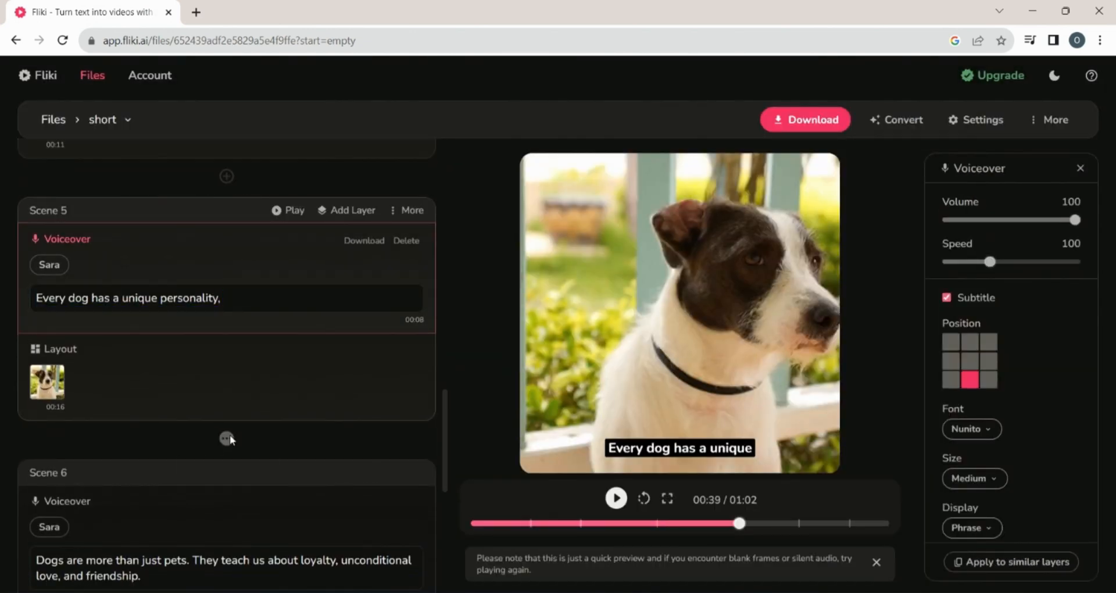
{"action": "left_click", "coordinate": [227, 436]}
{"action": "key", "text": "ctrl+v"}
- Search the stock videos for "Dog" and use the clip of a woman playing with a small curly dog in Scene 6
{"action": "left_click", "coordinate": [45, 476]}
{"action": "type", "text": "Dog"}
{"action": "key", "text": "Return"}
{"action": "left_click", "coordinate": [448, 400]}
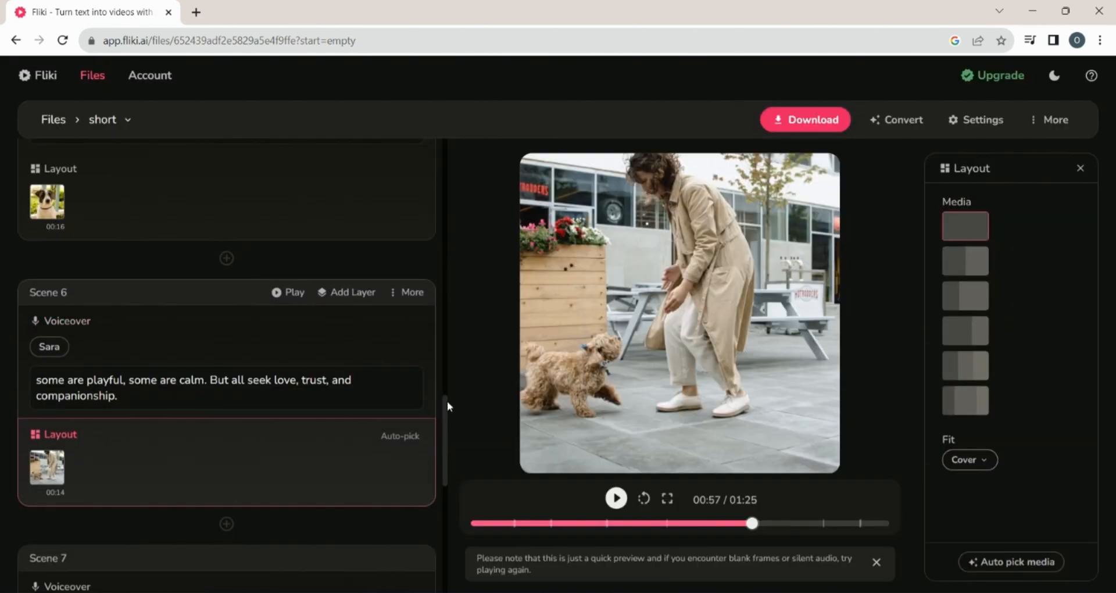
- Move "They teach us about loyalty, unconditional love, and friendship." from Scene 7 into a new Scene 8 voiceover
{"action": "scroll", "coordinate": [237, 254], "scroll_direction": "down", "scroll_amount": 7}
{"action": "left_click_drag", "start_coordinate": [194, 225], "coordinate": [237, 254]}
{"action": "key", "text": "ctrl+x"}
{"action": "left_click", "coordinate": [227, 356]}
{"action": "key", "text": "ctrl+v"}
- Search the stock videos for "Dog" and use the clip of the brown dog standing on a patio in Scene 8
{"action": "left_click", "coordinate": [46, 548]}
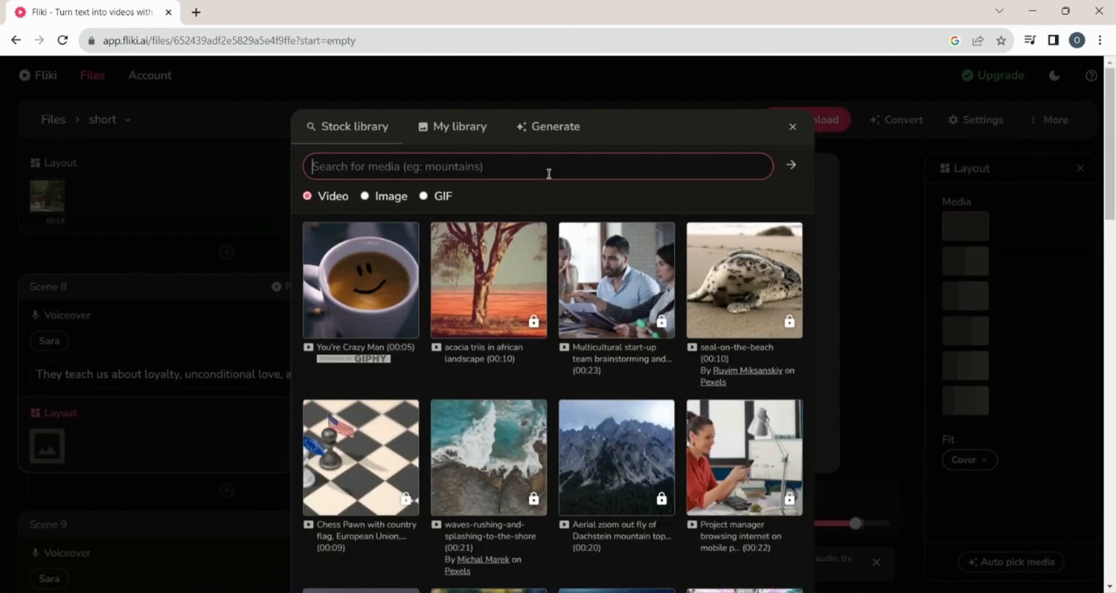
{"action": "type", "text": "Dog"}
{"action": "key", "text": "Return"}
{"action": "left_click", "coordinate": [360, 312]}
- Move "a part of your heart." from Scene 9's voiceover into a new Scene 10 at the end
{"action": "scroll", "coordinate": [256, 448], "scroll_direction": "down", "scroll_amount": 4}
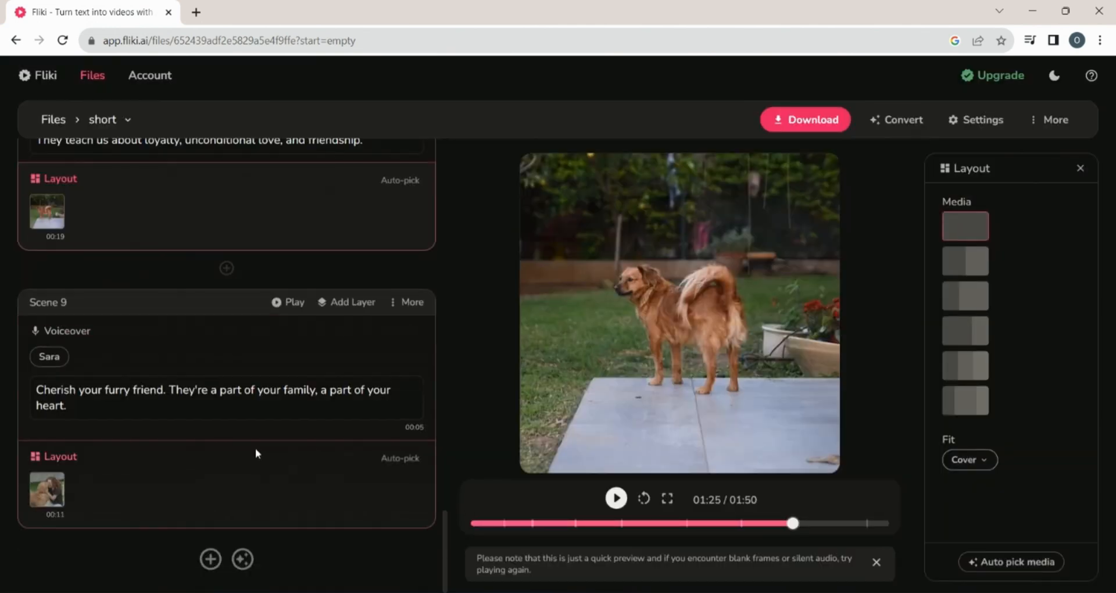
{"action": "left_click_drag", "start_coordinate": [320, 389], "coordinate": [65, 406]}
{"action": "key", "text": "ctrl+x"}
{"action": "left_click", "coordinate": [211, 558]}
{"action": "scroll", "coordinate": [282, 456], "scroll_direction": "down", "scroll_amount": 4}
{"action": "left_click", "coordinate": [282, 457]}
{"action": "key", "text": "ctrl+v"}
- Search the stock videos for "Dog" and browse for a clip to fill Scene 10's empty layout
{"action": "left_click", "coordinate": [46, 521]}
{"action": "type", "text": "Dog"}
{"action": "key", "text": "Return"}
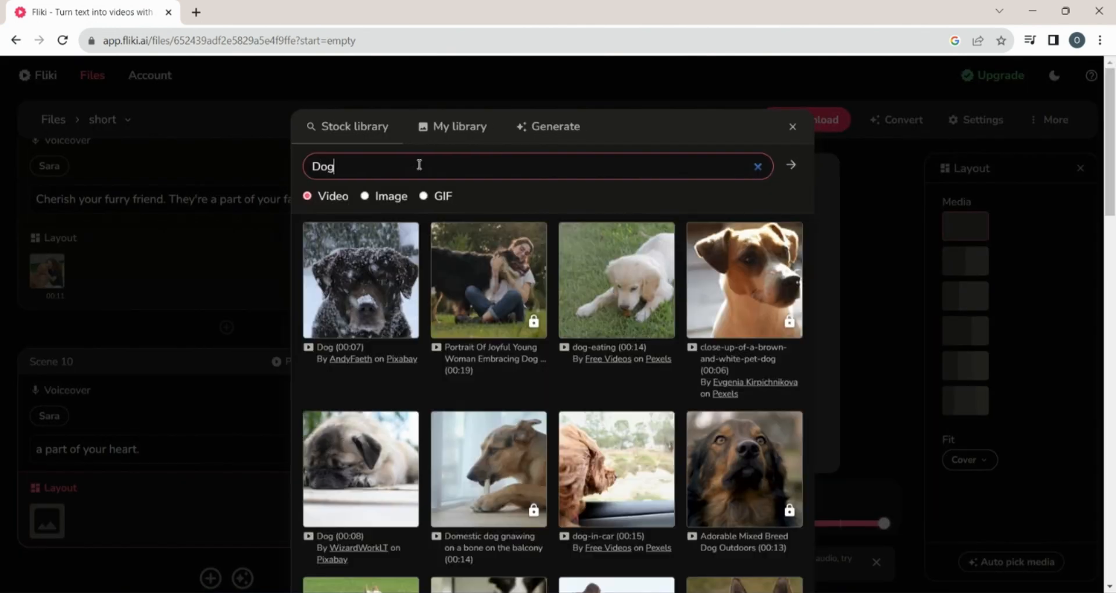
{"action": "scroll", "coordinate": [742, 396], "scroll_direction": "down", "scroll_amount": 3}
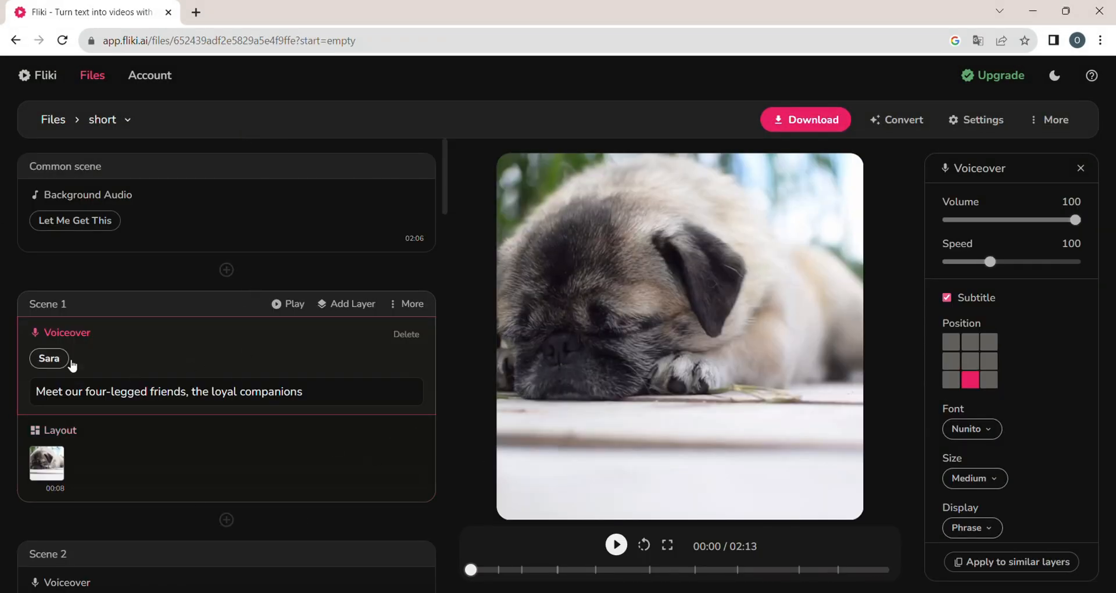
- Change the voiceover voice to Cora and apply it to all the voiceovers
{"action": "left_click", "coordinate": [49, 359]}
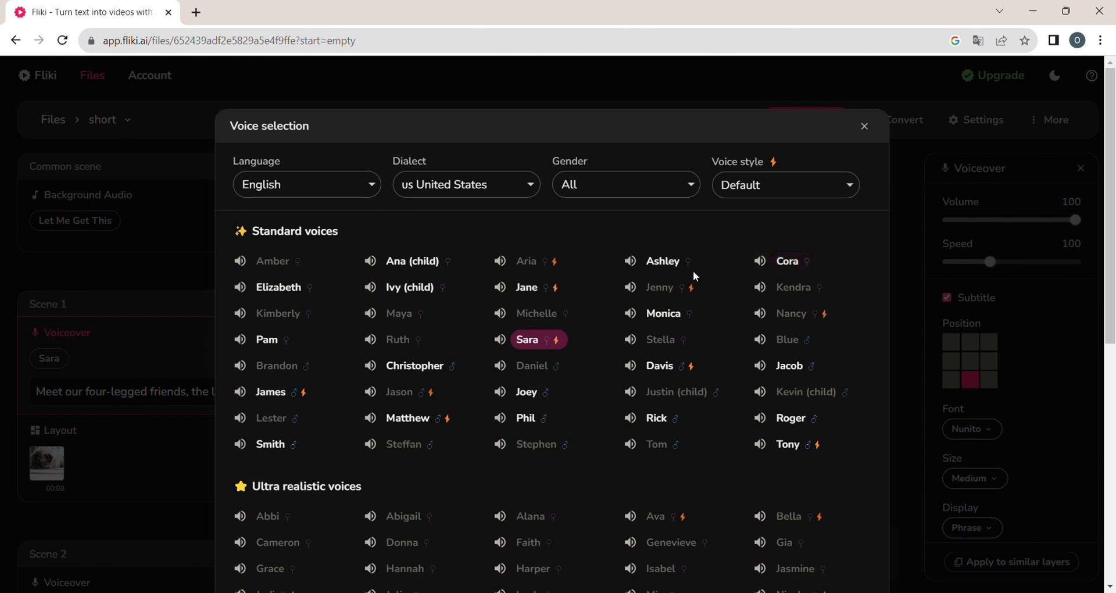
{"action": "left_click", "coordinate": [787, 266]}
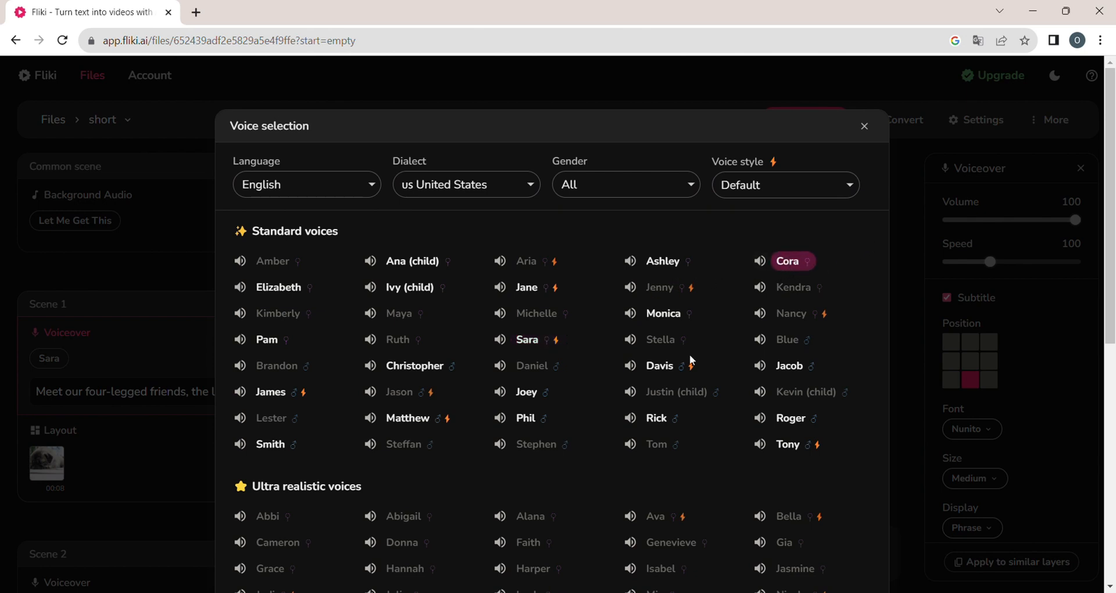
{"action": "scroll", "coordinate": [689, 361], "scroll_direction": "down", "scroll_amount": 4}
{"action": "scroll", "coordinate": [689, 358], "scroll_direction": "down", "scroll_amount": 3}
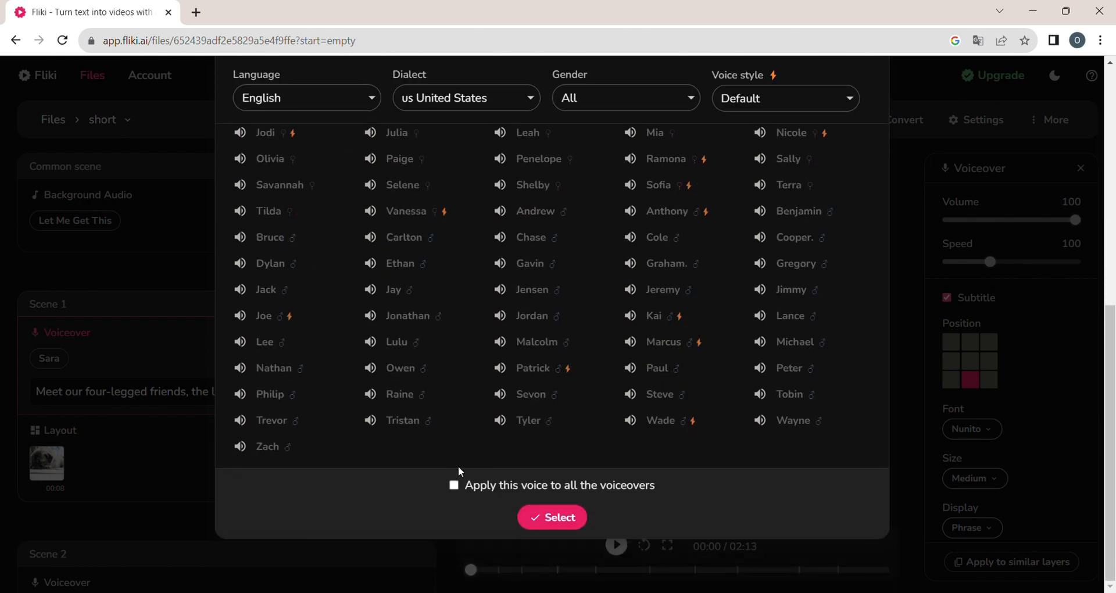
{"action": "left_click", "coordinate": [454, 485]}
{"action": "left_click", "coordinate": [549, 515]}
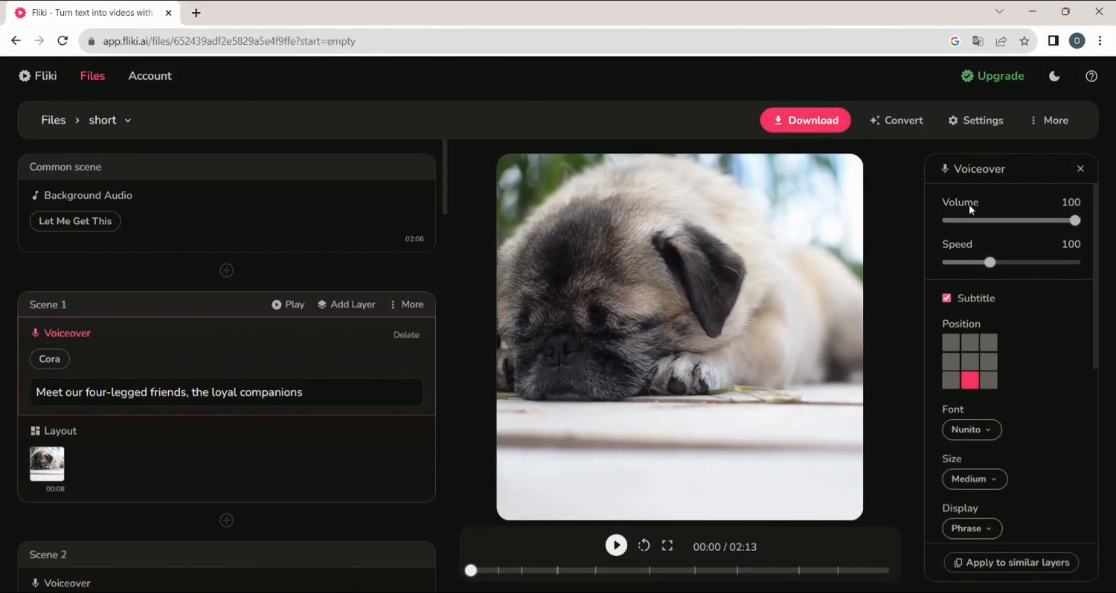
- Keep Scene 1's voiceover volume at 100 and set its speed to 110
{"action": "mouse_move", "coordinate": [1075, 220]}
{"action": "left_mouse_down"}
{"action": "mouse_move", "coordinate": [1042, 221]}
{"action": "mouse_move", "coordinate": [1080, 230]}
{"action": "left_mouse_up"}
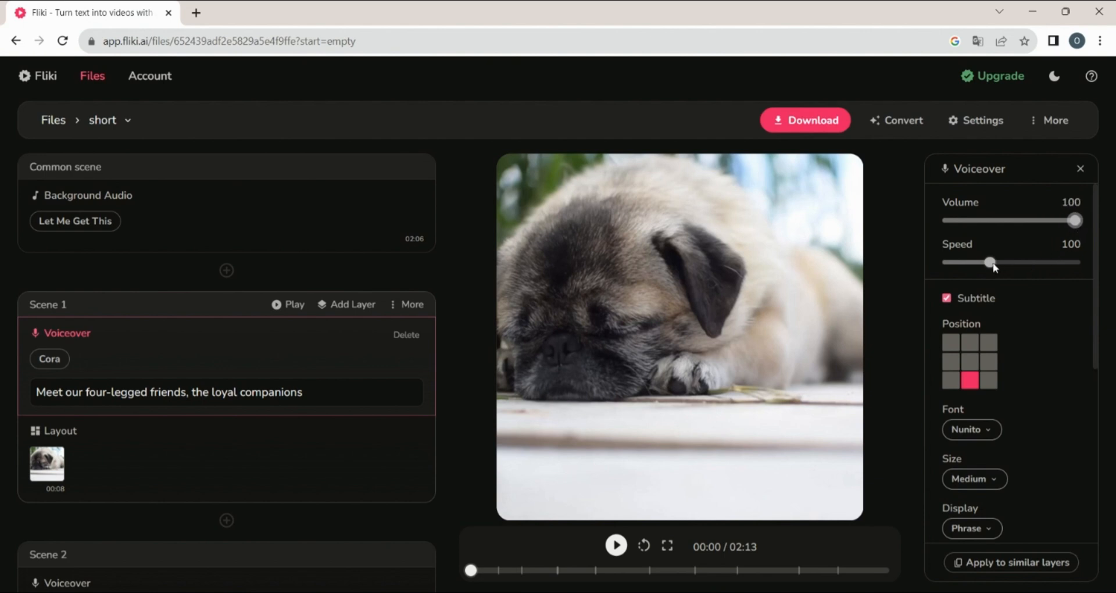
{"action": "left_click_drag", "start_coordinate": [995, 266], "coordinate": [1003, 268]}
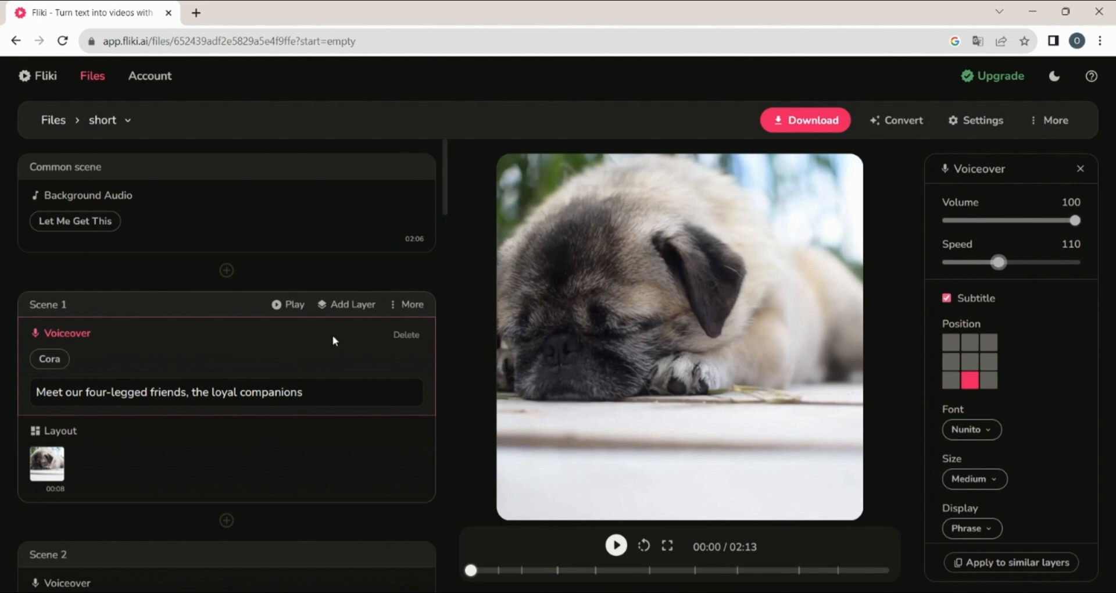
- Set the gap between scenes to 0.2 seconds and the aspect ratio to Portrait (9:16), and save the settings
{"action": "left_click", "coordinate": [982, 121]}
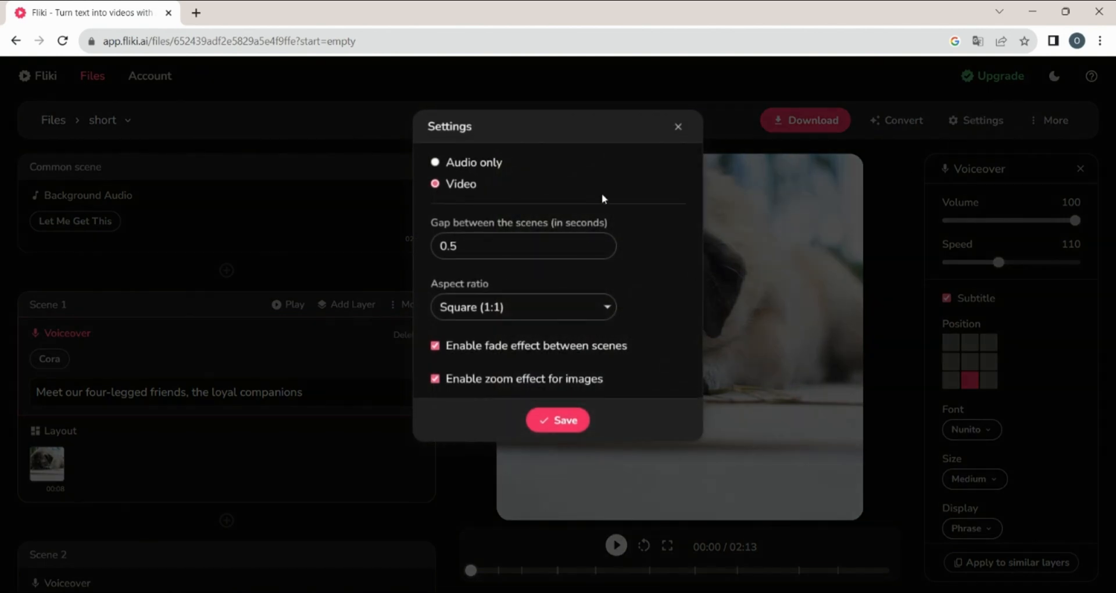
{"action": "left_click", "coordinate": [558, 239]}
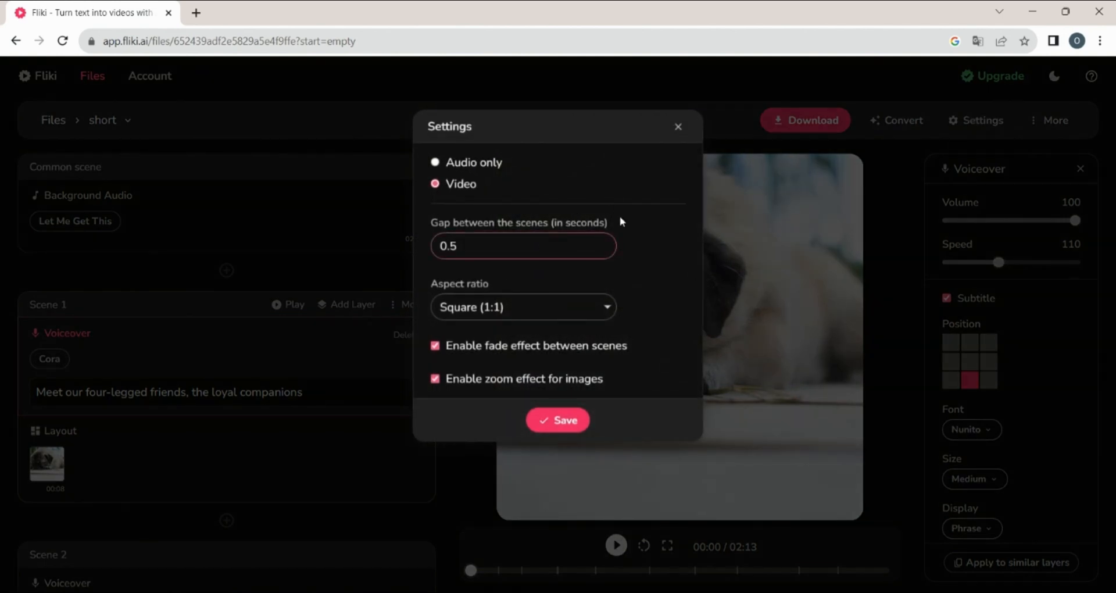
{"action": "type", "text": "2"}
{"action": "left_click", "coordinate": [570, 308]}
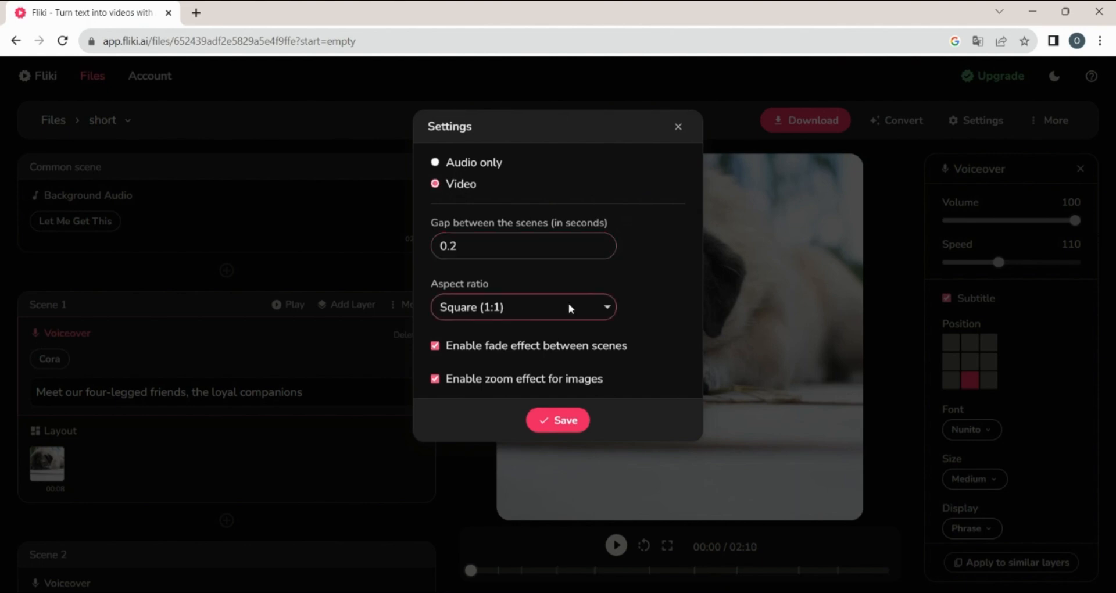
{"action": "left_click", "coordinate": [570, 309]}
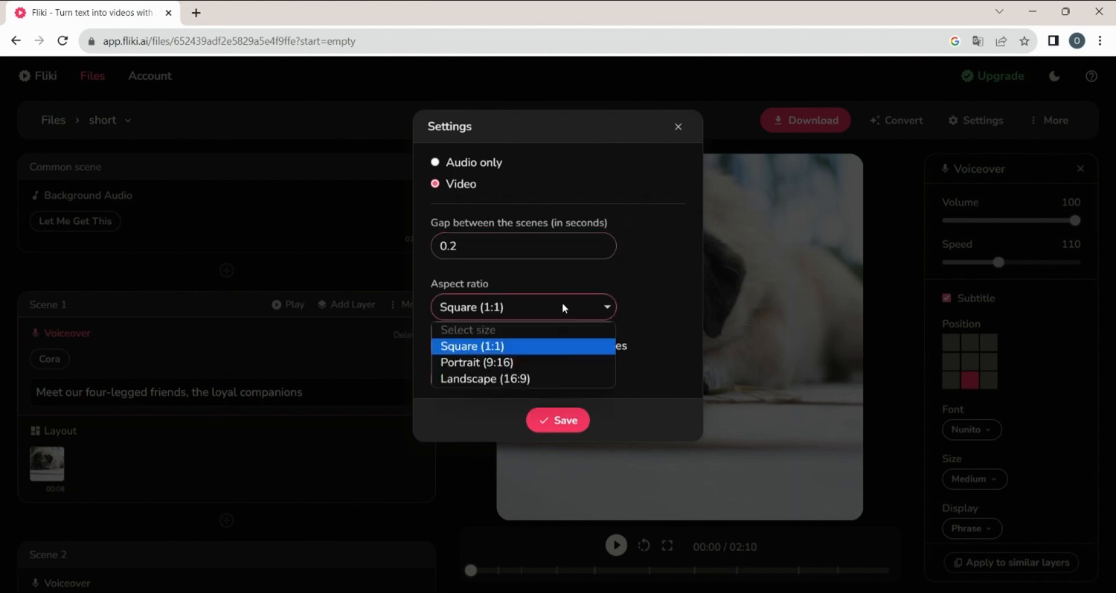
{"action": "left_click", "coordinate": [530, 360]}
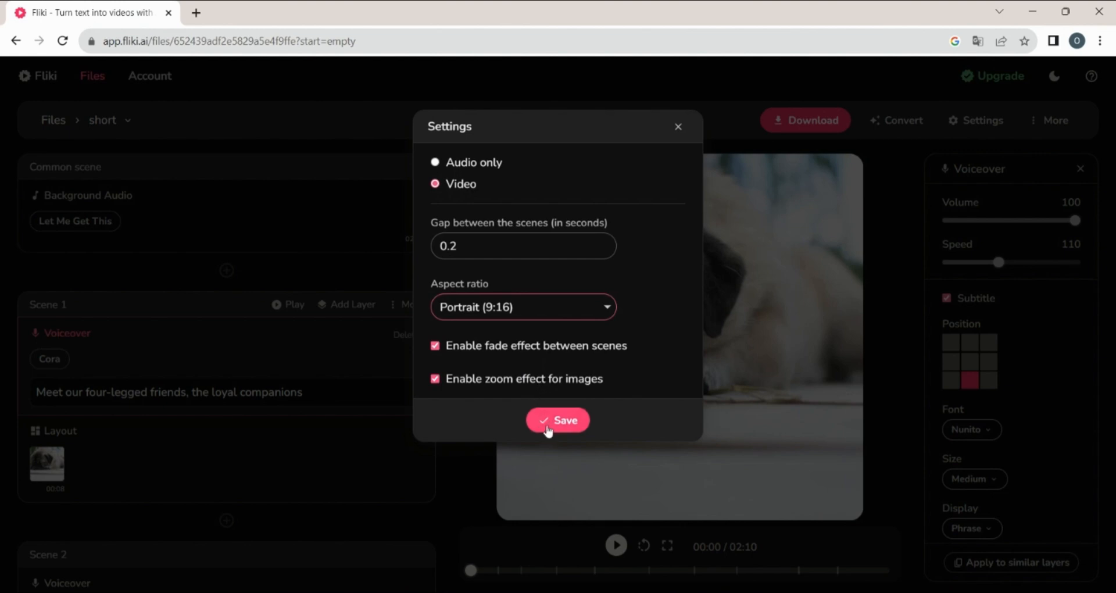
{"action": "left_click", "coordinate": [549, 423]}
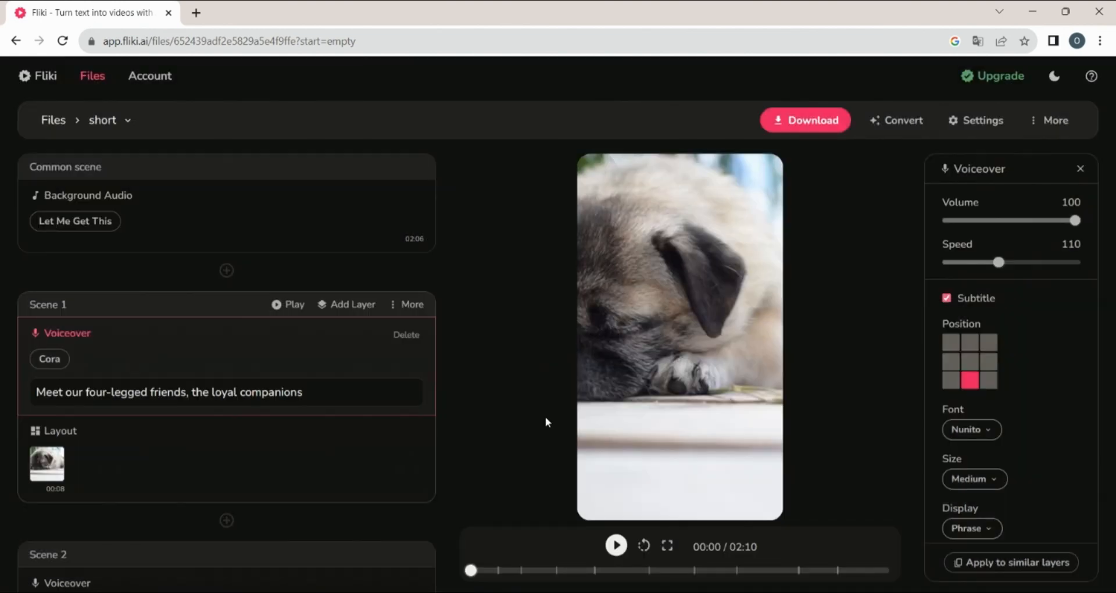
- Play the video preview to check the scenes and subtitles, and pause it
{"action": "left_click", "coordinate": [617, 545]}
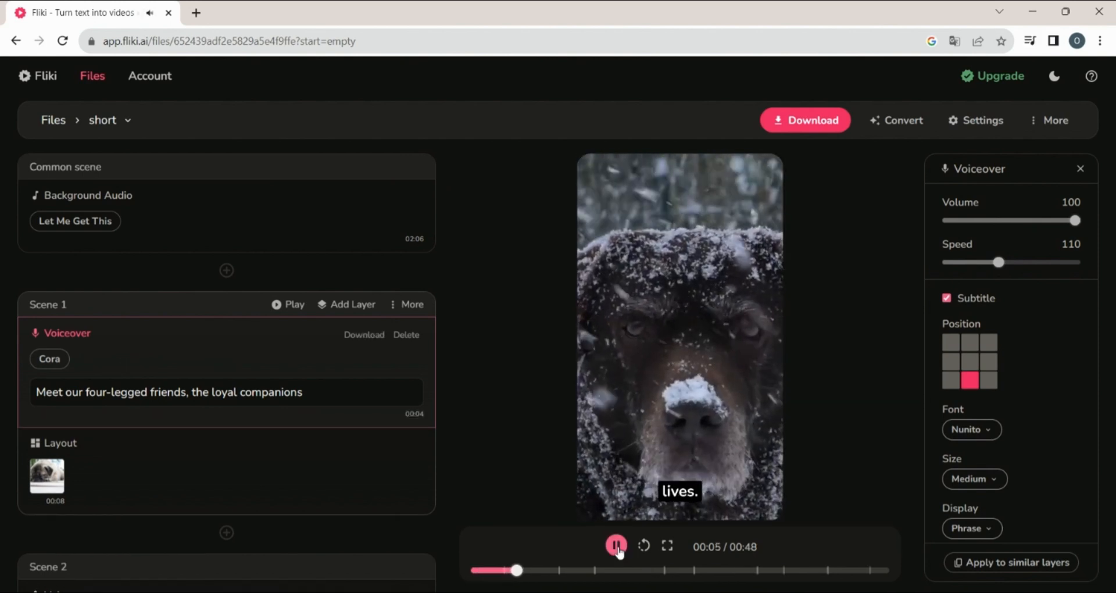
{"action": "left_click", "coordinate": [617, 545]}
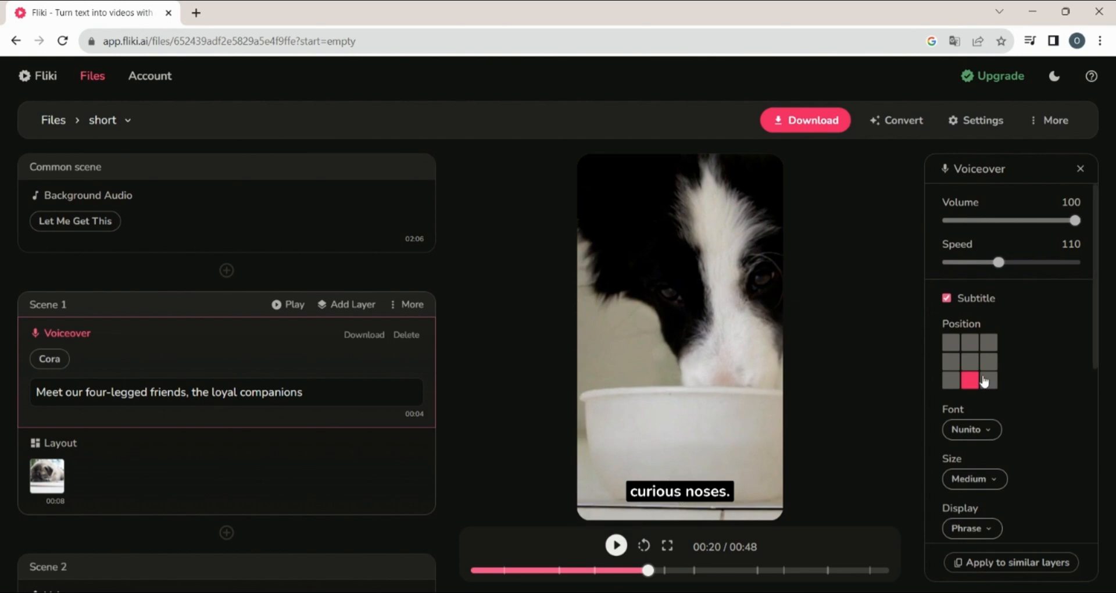
- Center the Scene 1 subtitles and set their font to Special Elite, size to Large and display to Word
{"action": "left_click", "coordinate": [973, 429]}
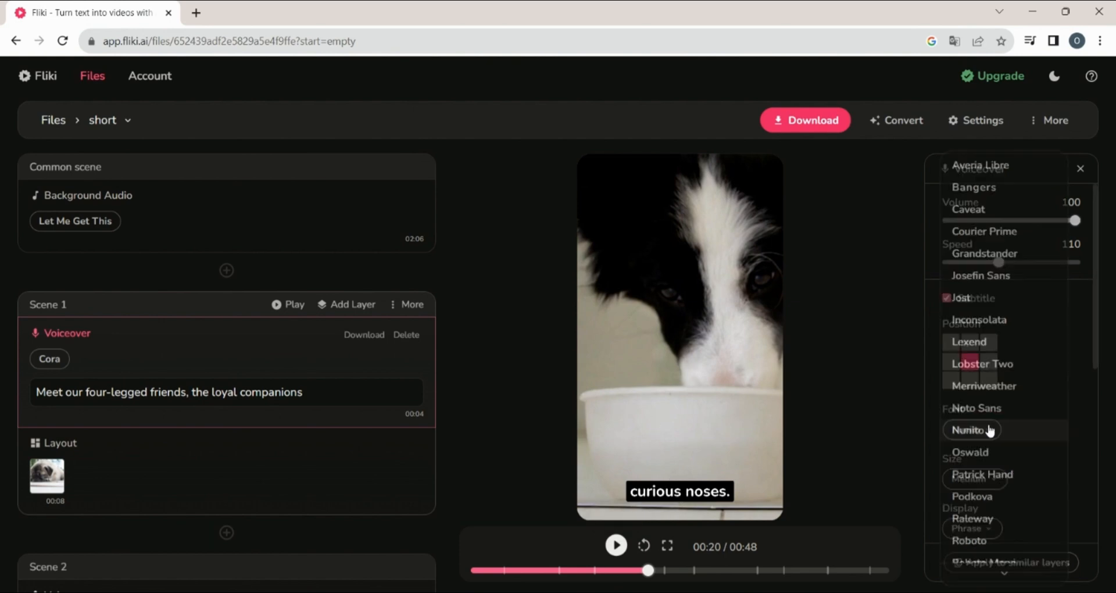
{"action": "scroll", "coordinate": [988, 428], "scroll_direction": "down", "scroll_amount": 5}
{"action": "left_click", "coordinate": [977, 356]}
{"action": "left_click", "coordinate": [990, 480]}
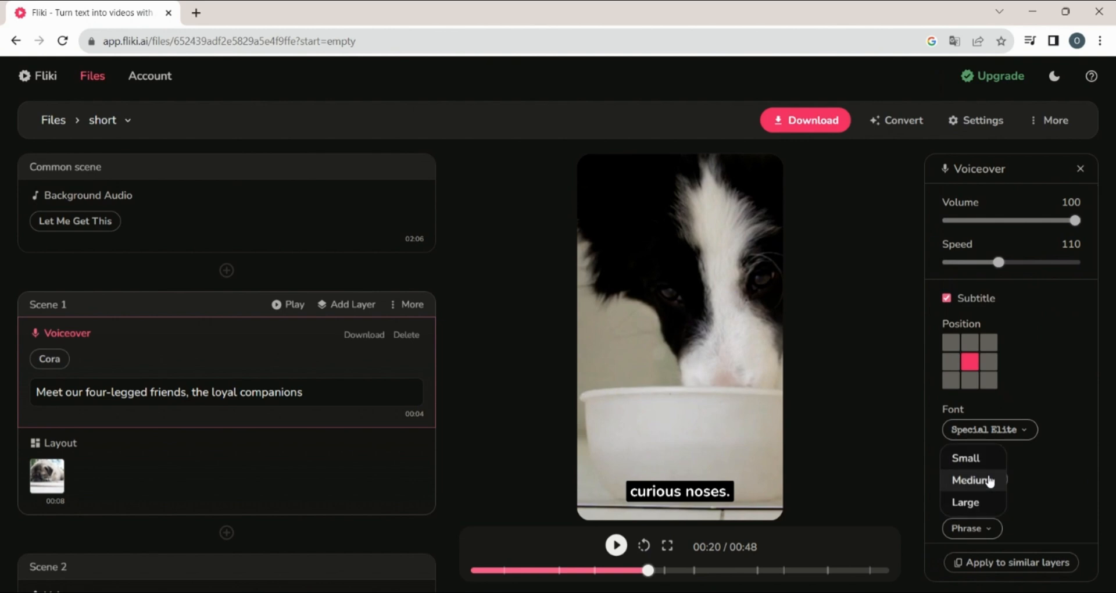
{"action": "left_click", "coordinate": [964, 501]}
{"action": "left_click_drag", "start_coordinate": [1096, 313], "coordinate": [1099, 360]}
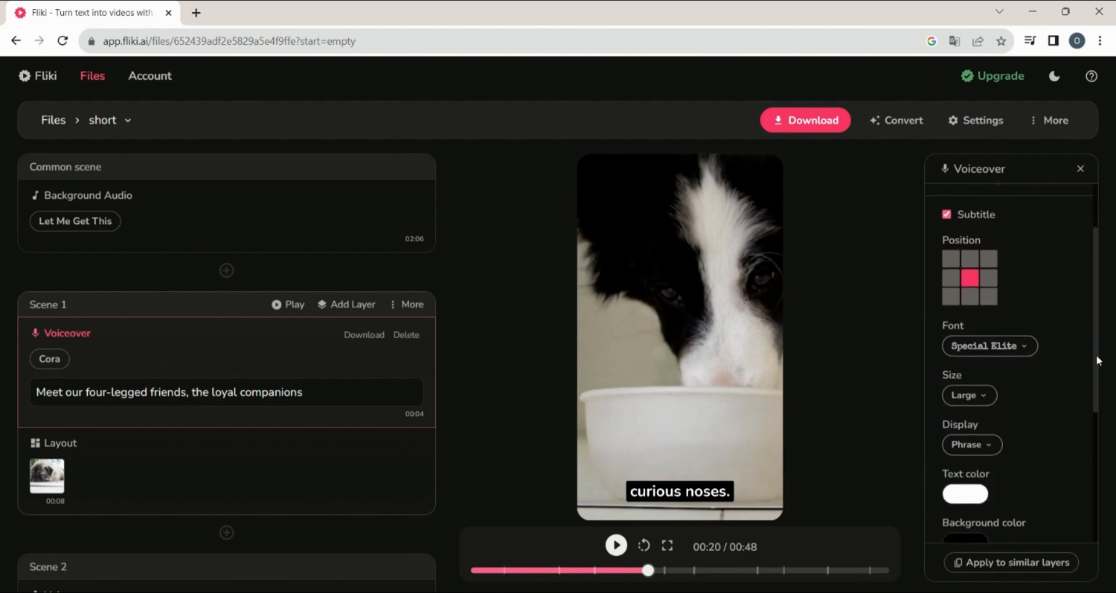
{"action": "left_click", "coordinate": [992, 447]}
{"action": "left_click", "coordinate": [985, 423]}
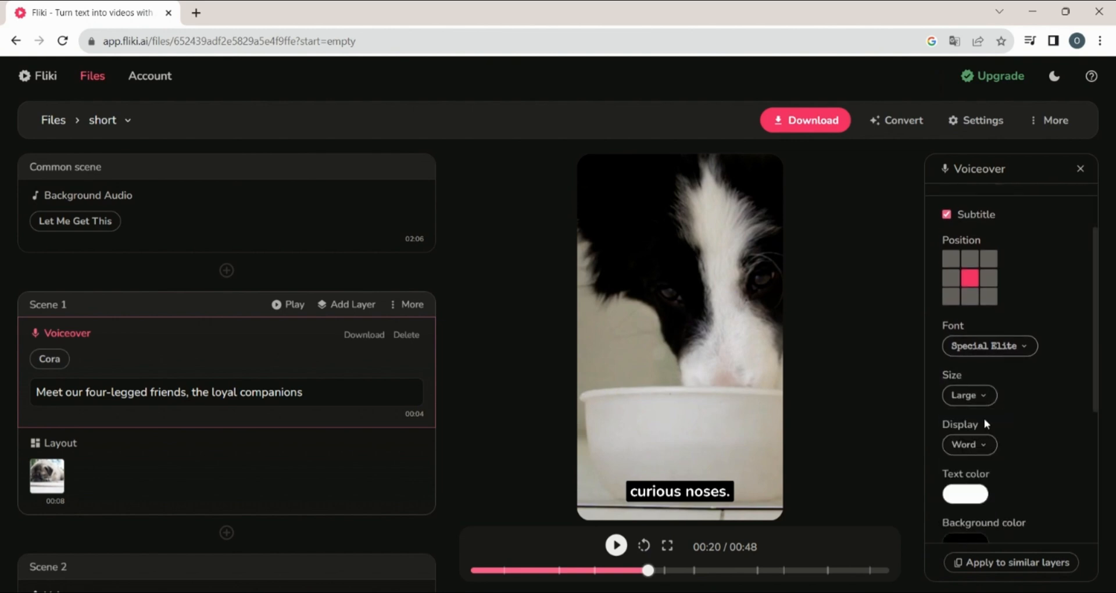
- Color the subtitle text yellow-green and give its background a dark, translucent color
{"action": "left_click", "coordinate": [966, 494]}
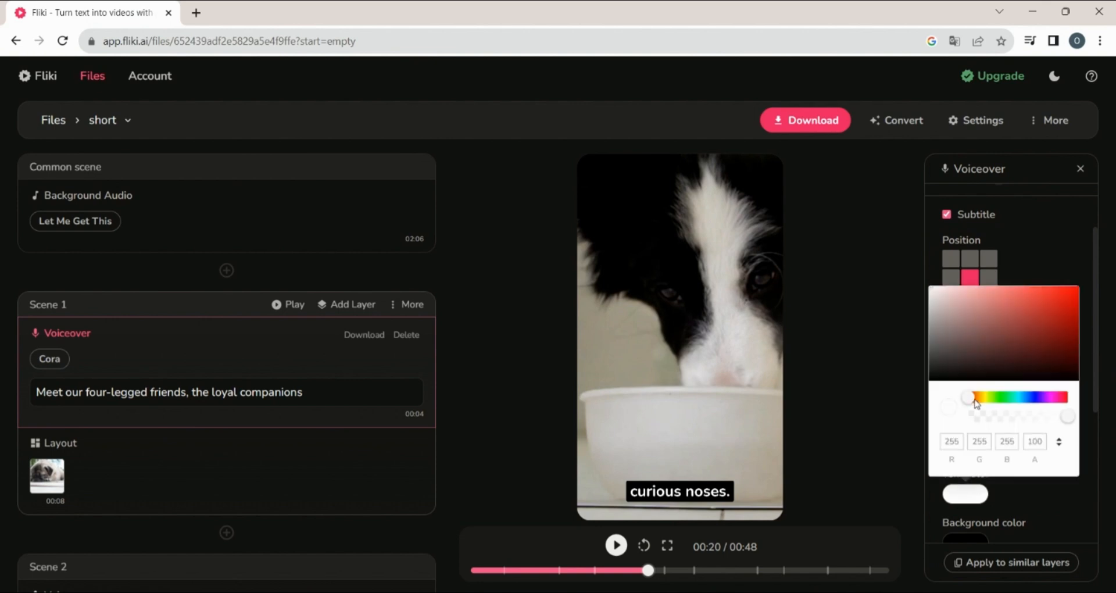
{"action": "left_click", "coordinate": [1001, 323]}
{"action": "left_click", "coordinate": [986, 399]}
{"action": "left_click", "coordinate": [1064, 298]}
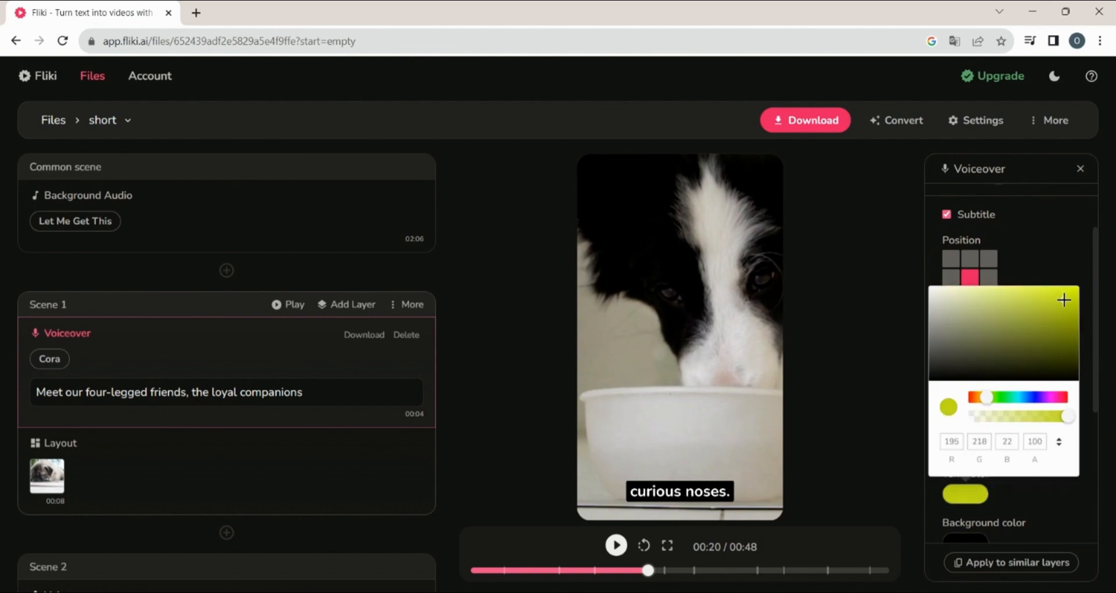
{"action": "left_click", "coordinate": [966, 534]}
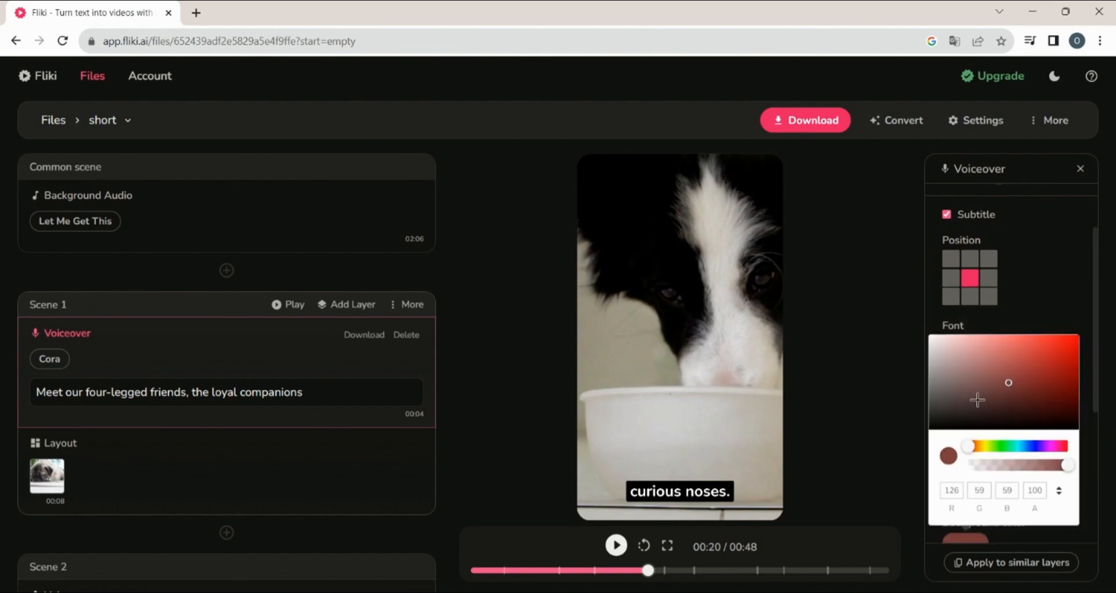
{"action": "left_click", "coordinate": [988, 530]}
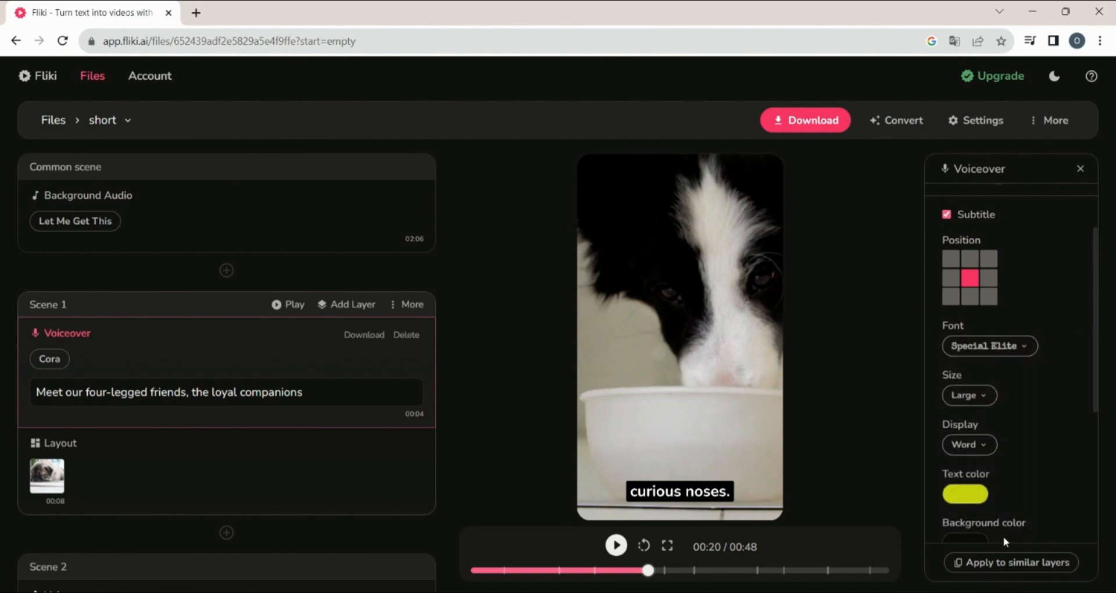
- Set the subtitle animation to Fade in and Zoom out on exit, with a Medium duration
{"action": "left_click_drag", "start_coordinate": [1097, 402], "coordinate": [1093, 482]}
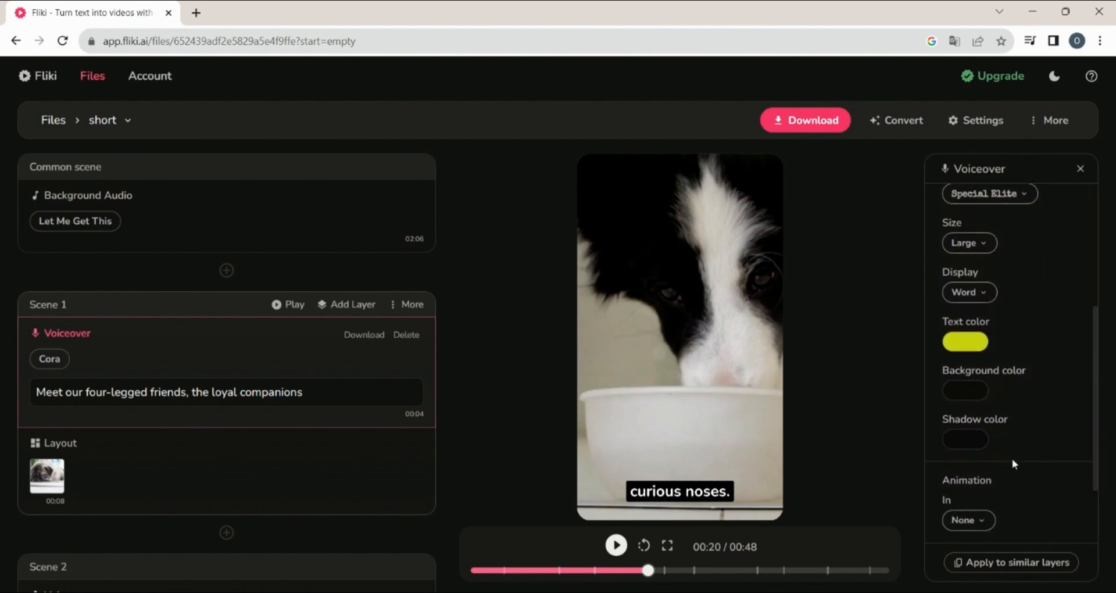
{"action": "left_click", "coordinate": [983, 518]}
{"action": "left_click", "coordinate": [984, 514]}
{"action": "left_click", "coordinate": [989, 464]}
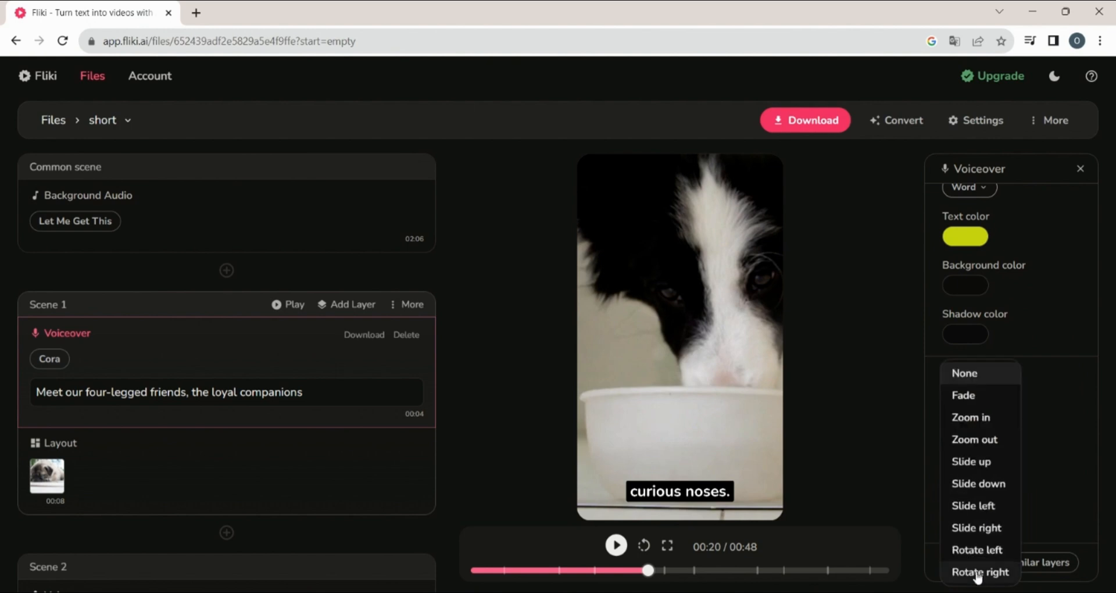
{"action": "left_click", "coordinate": [977, 438]}
{"action": "left_click", "coordinate": [970, 474]}
{"action": "left_click", "coordinate": [969, 496]}
- Keep the subtitle animation delay at None, enable audio visualization and apply the voiceover settings to similar layers
{"action": "left_click_drag", "start_coordinate": [1097, 456], "coordinate": [1097, 475]}
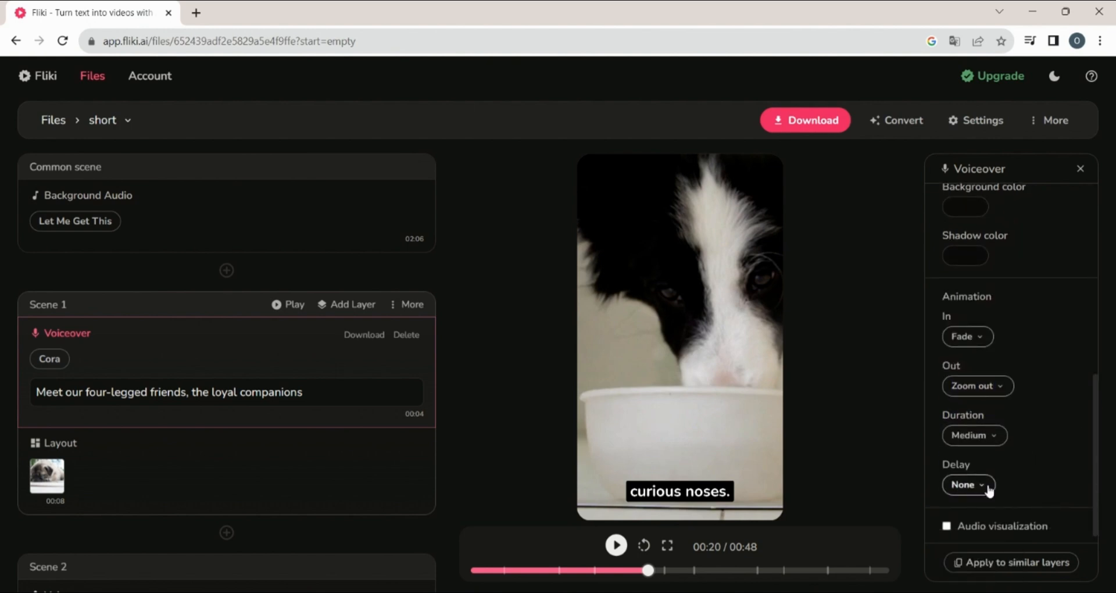
{"action": "left_click", "coordinate": [983, 485]}
{"action": "left_click", "coordinate": [989, 490]}
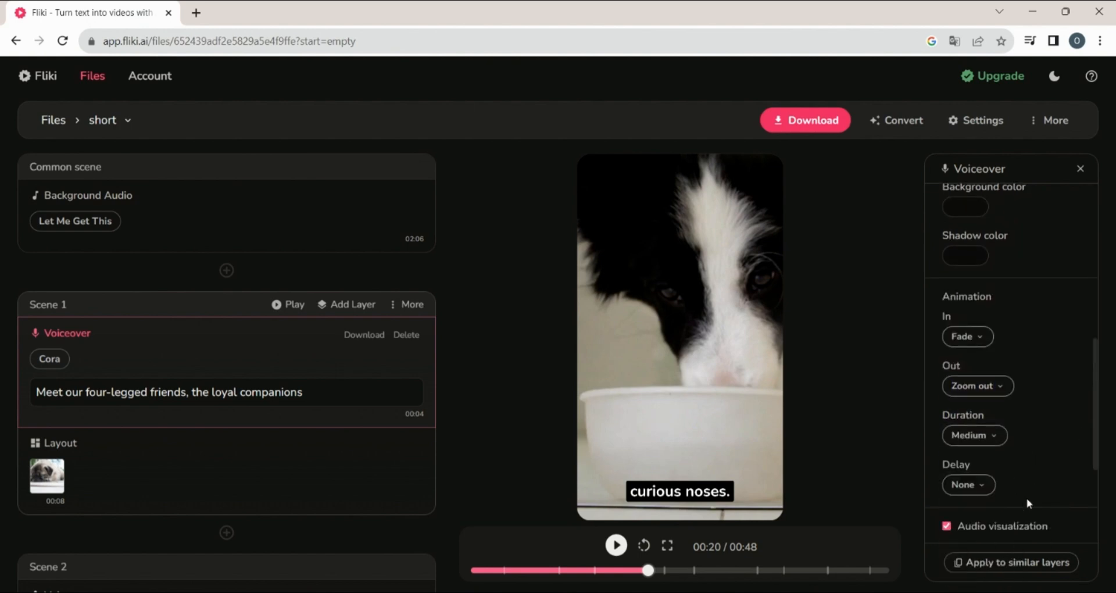
{"action": "left_click", "coordinate": [1012, 563]}
{"action": "key", "text": "Return"}
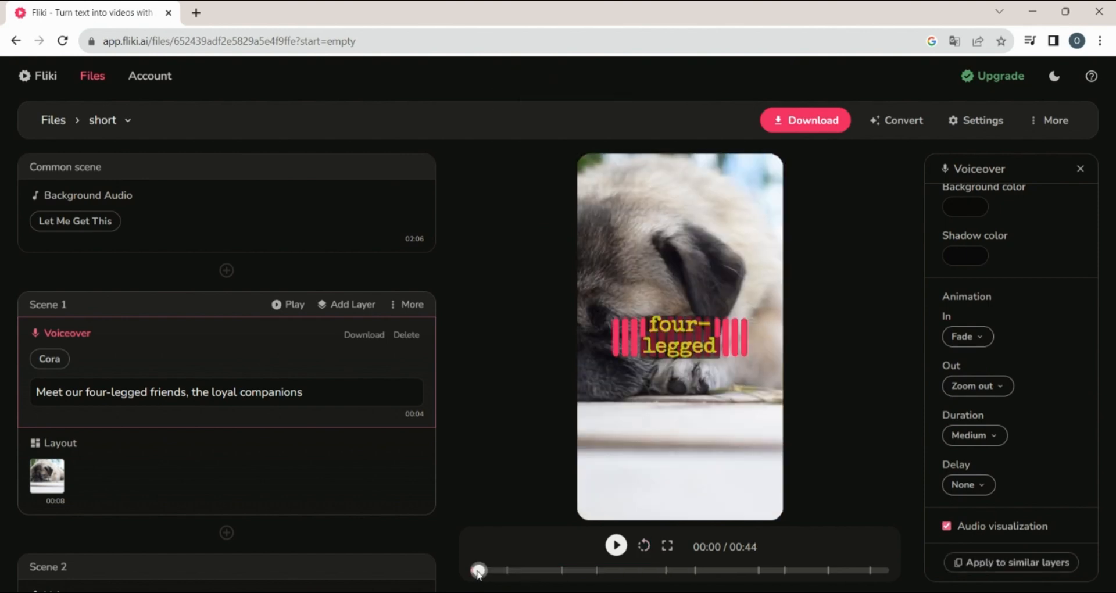
- Place the audio visualization at the bottom of the video, make its pink color semi-transparent and apply it to similar layers
{"action": "left_click", "coordinate": [616, 546]}
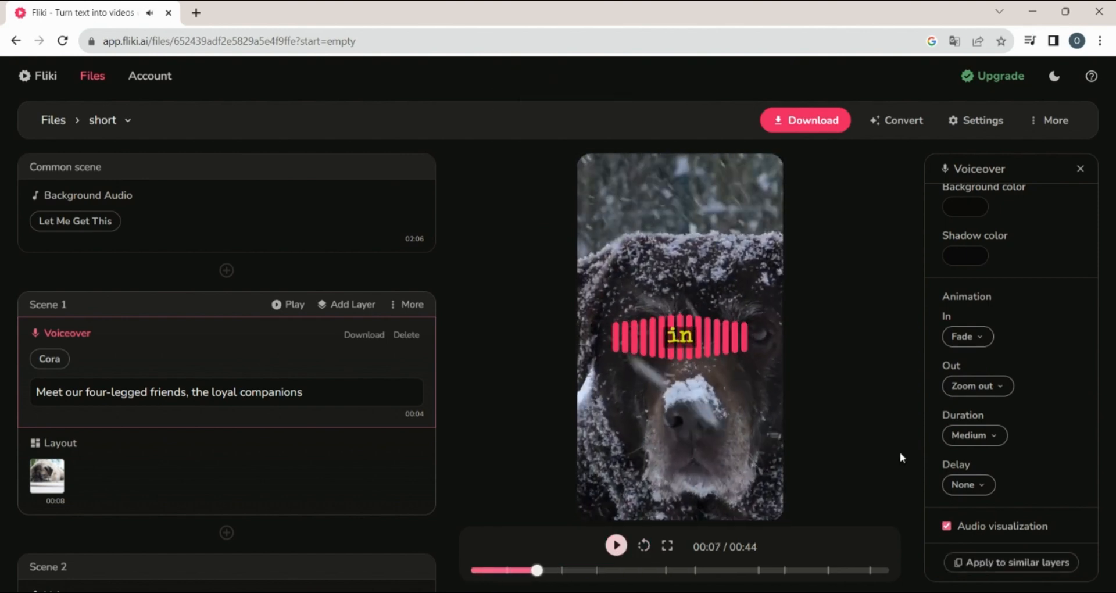
{"action": "scroll", "coordinate": [931, 448], "scroll_direction": "down", "scroll_amount": 3}
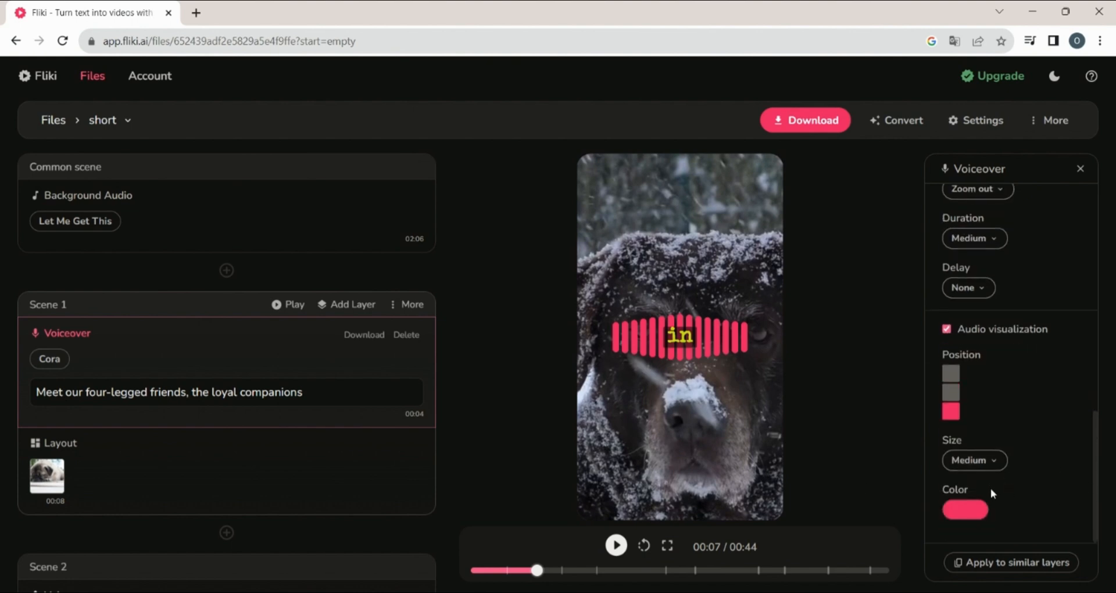
{"action": "left_click", "coordinate": [965, 510]}
{"action": "left_click", "coordinate": [1041, 433]}
{"action": "left_click", "coordinate": [992, 563]}
{"action": "left_click", "coordinate": [992, 563]}
{"action": "key", "text": "Return"}
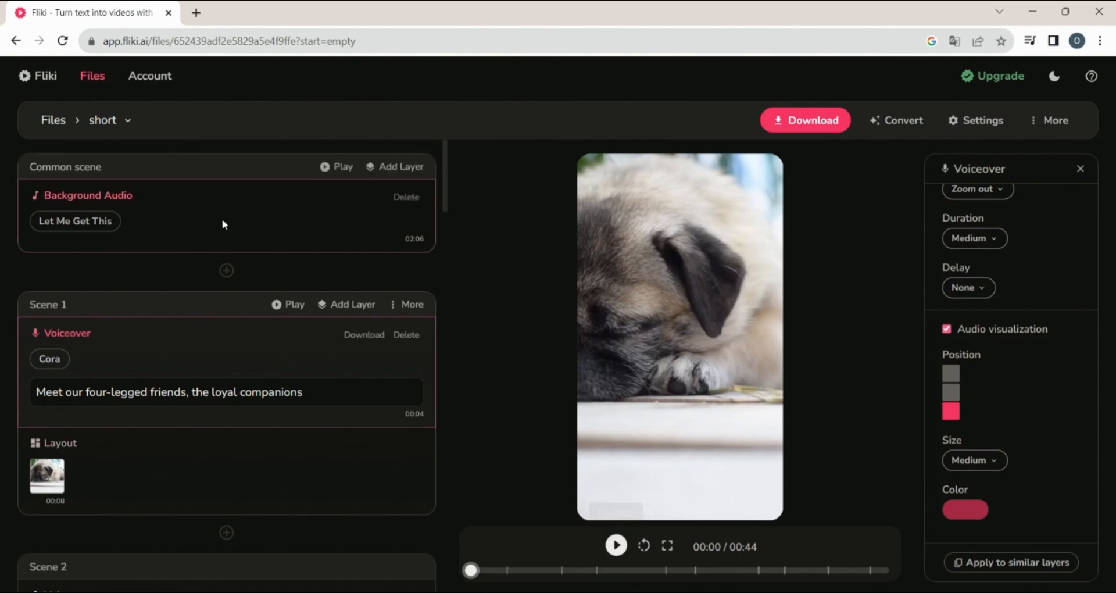
- Browse the stock music for the background audio, listen to the Activation track and close the library without replacing the music
{"action": "left_click", "coordinate": [123, 199]}
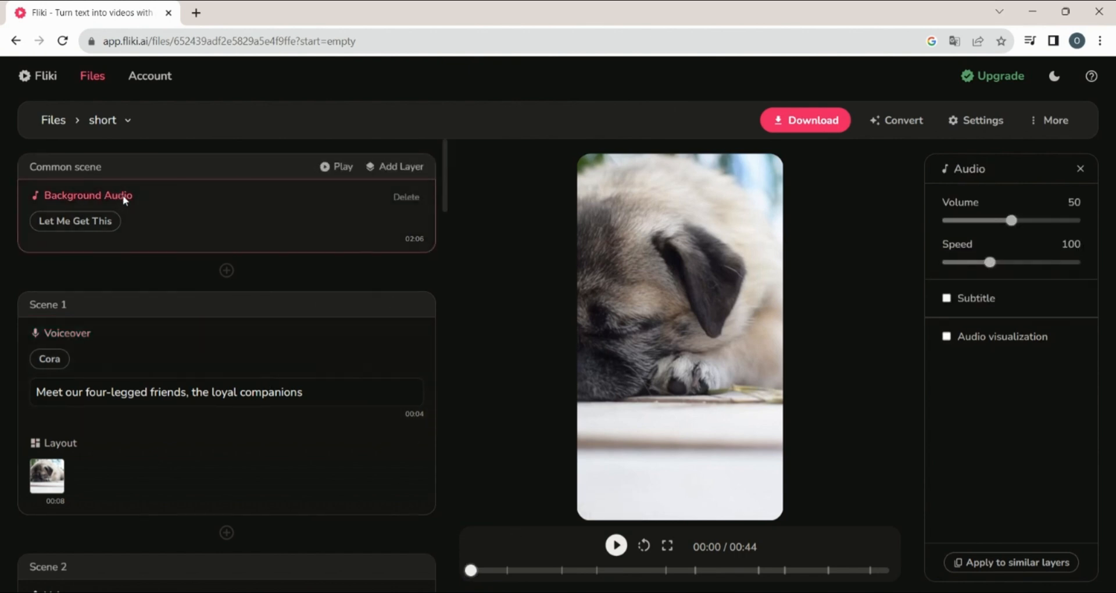
{"action": "left_click", "coordinate": [60, 227]}
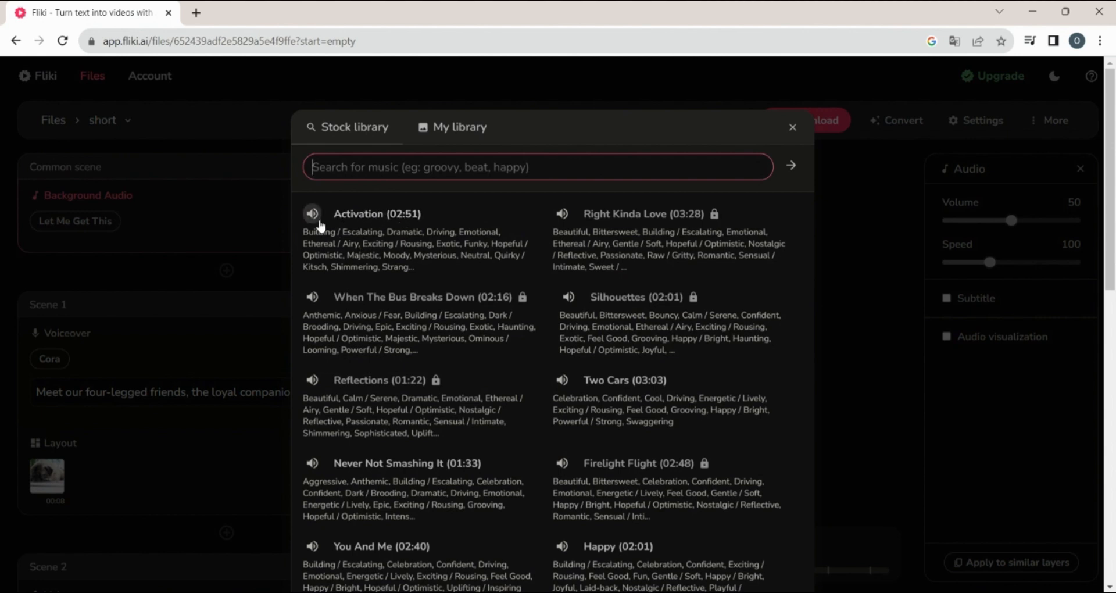
{"action": "left_click", "coordinate": [312, 214]}
{"action": "left_click", "coordinate": [792, 127]}
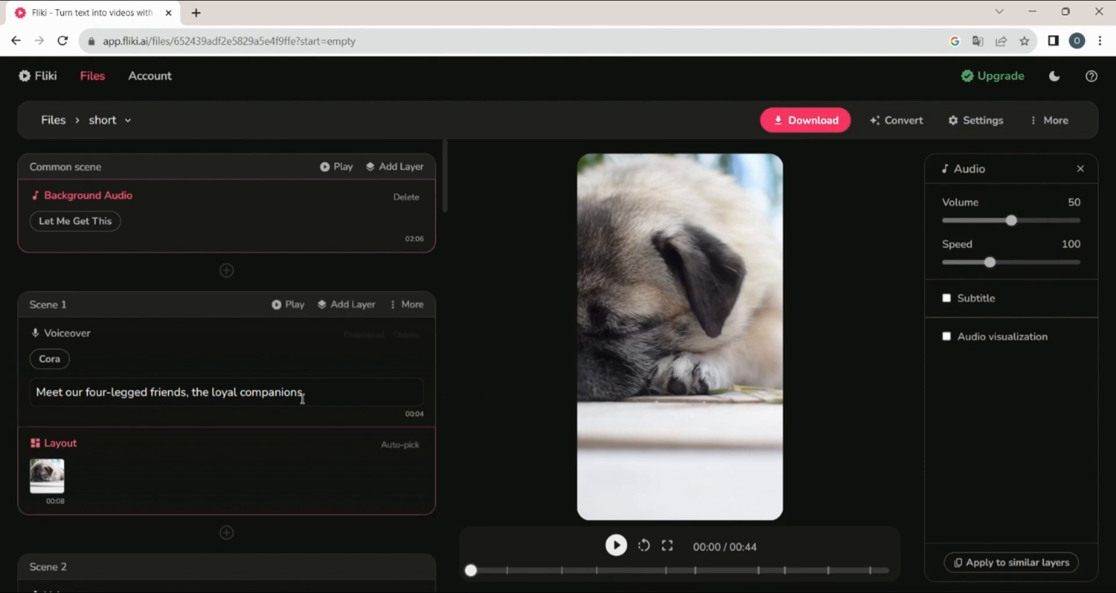
- Look over the scenes, start a new export of the video and confirm it
{"action": "scroll", "coordinate": [302, 386], "scroll_direction": "down", "scroll_amount": 15}
{"action": "scroll", "coordinate": [298, 372], "scroll_direction": "up", "scroll_amount": 15}
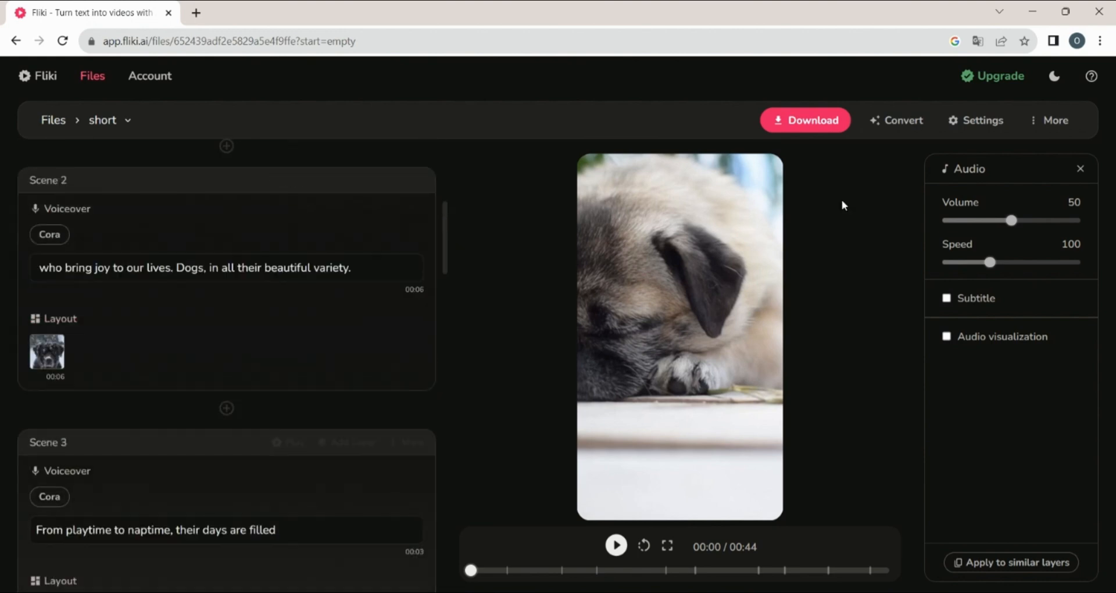
{"action": "left_click", "coordinate": [807, 123]}
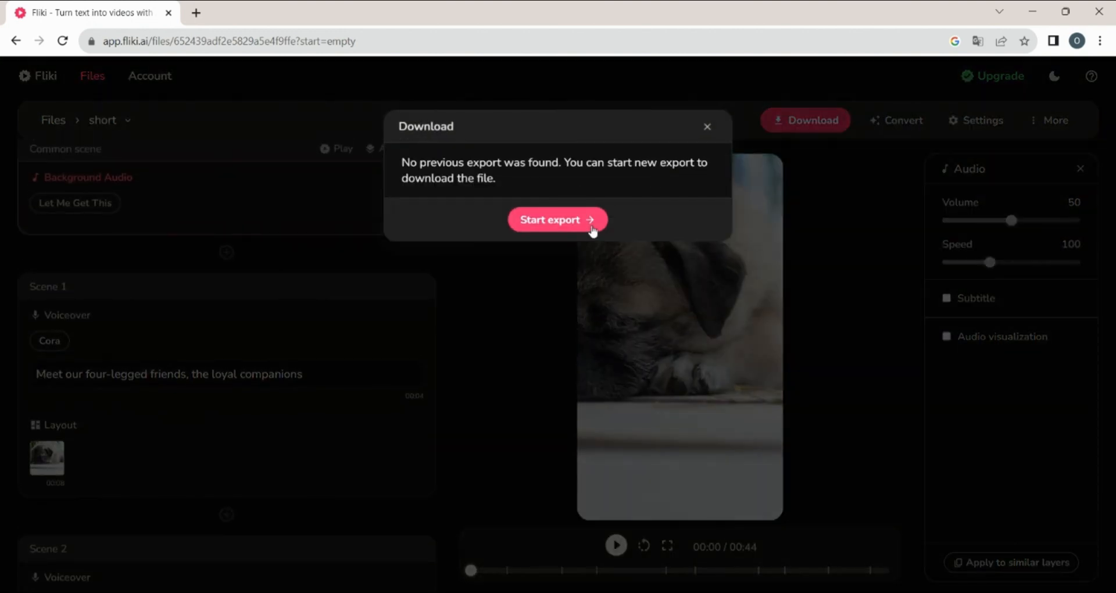
{"action": "left_click", "coordinate": [591, 231]}
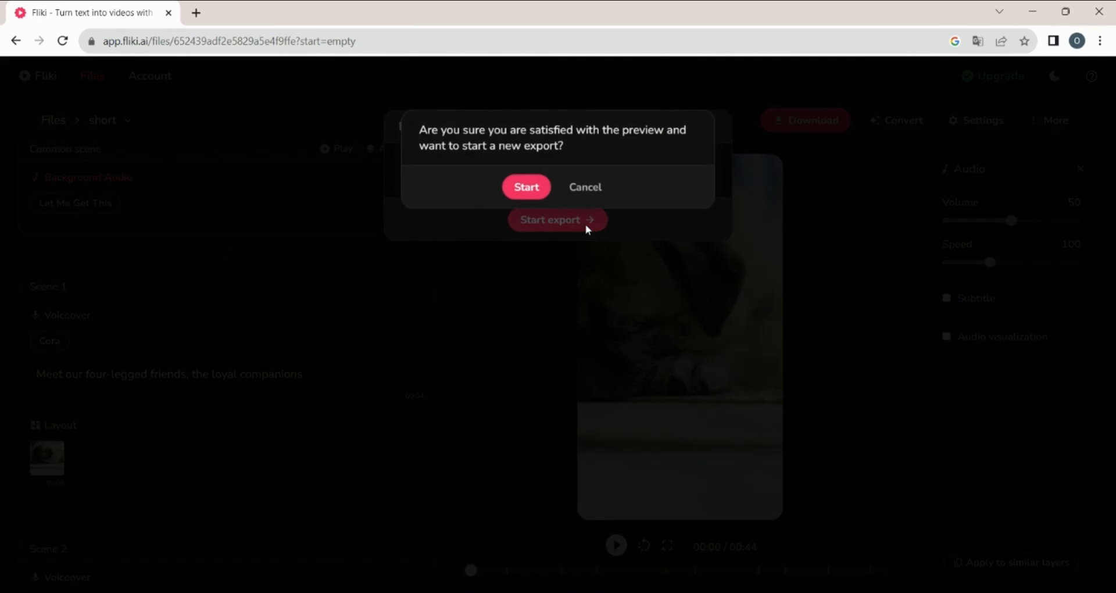
{"action": "left_click", "coordinate": [538, 194]}
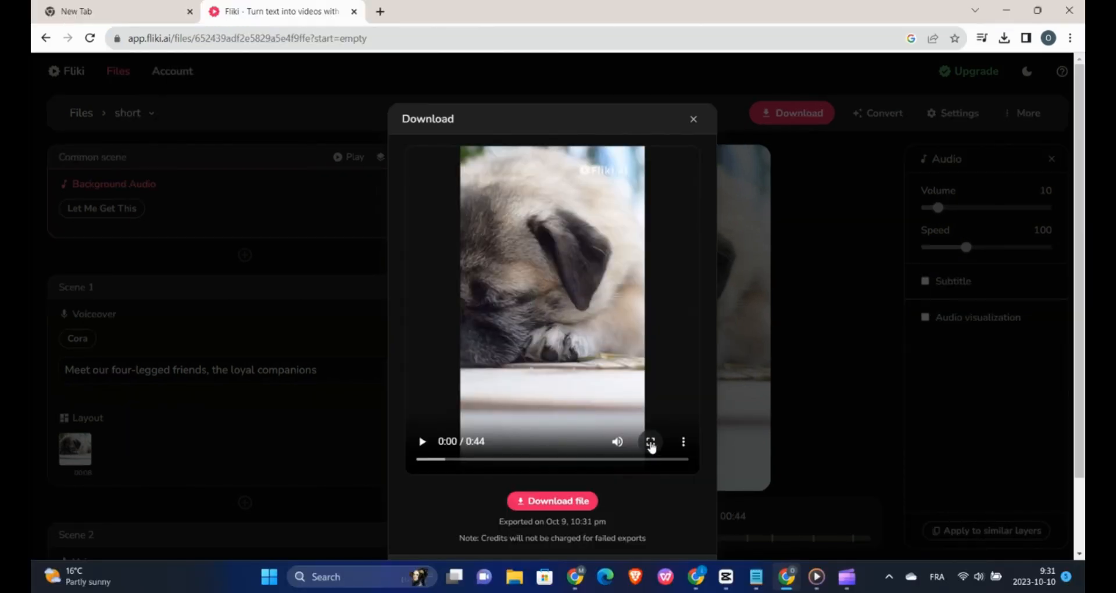
- Play the exported video in full screen
{"action": "left_click", "coordinate": [652, 443]}
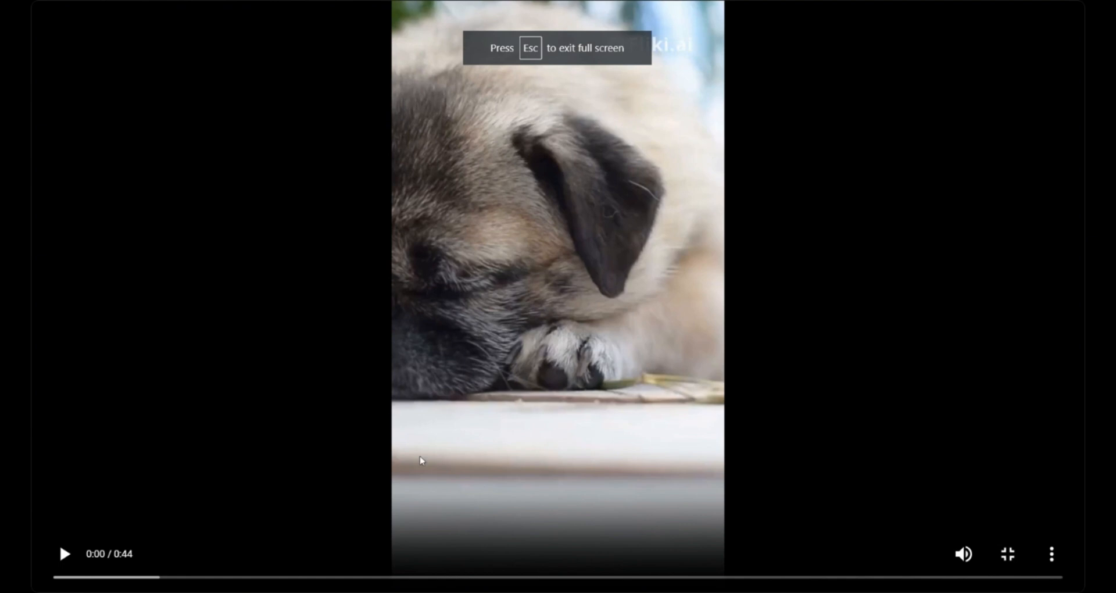
{"action": "left_click", "coordinate": [64, 553]}
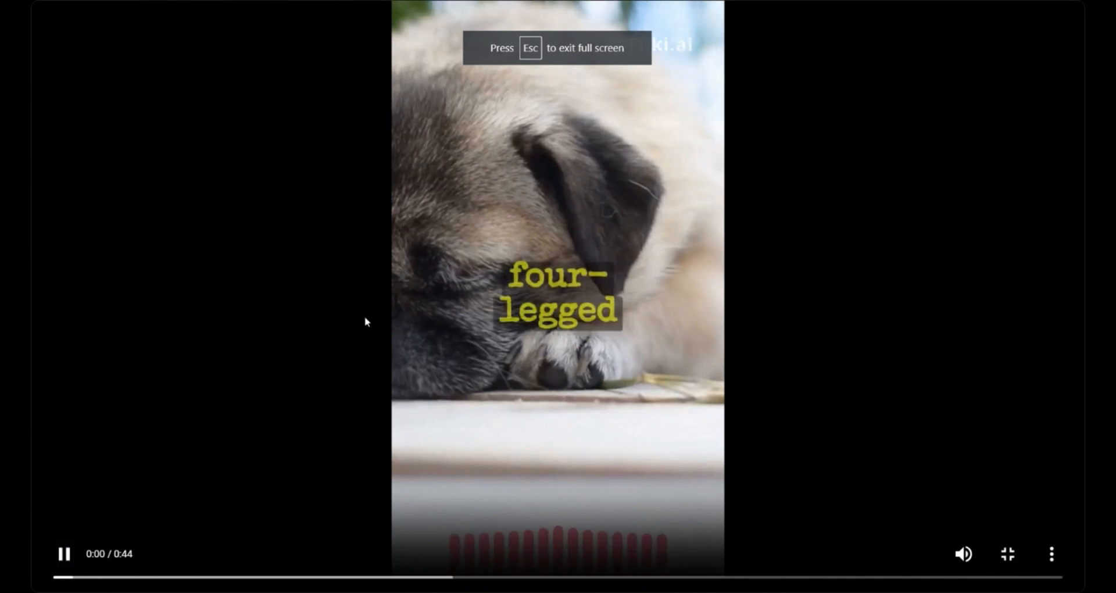